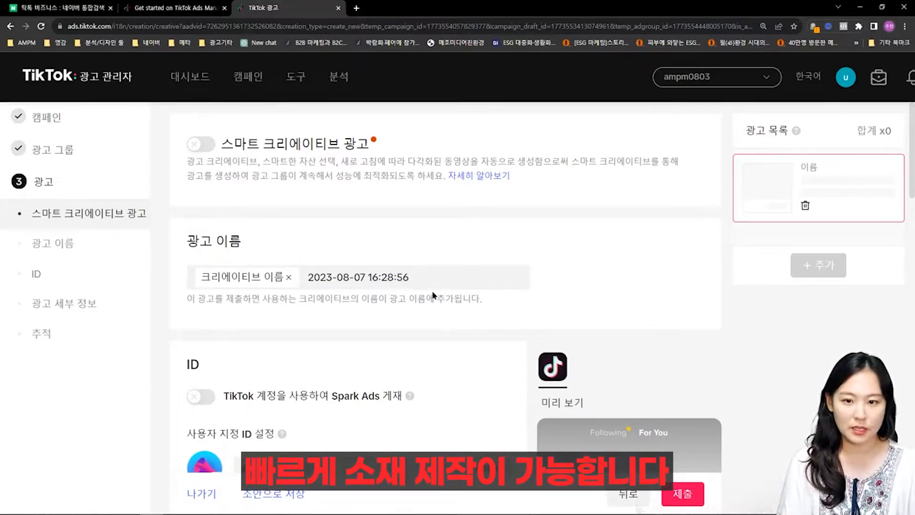
pyautogui.scroll(-1, 431, 296)
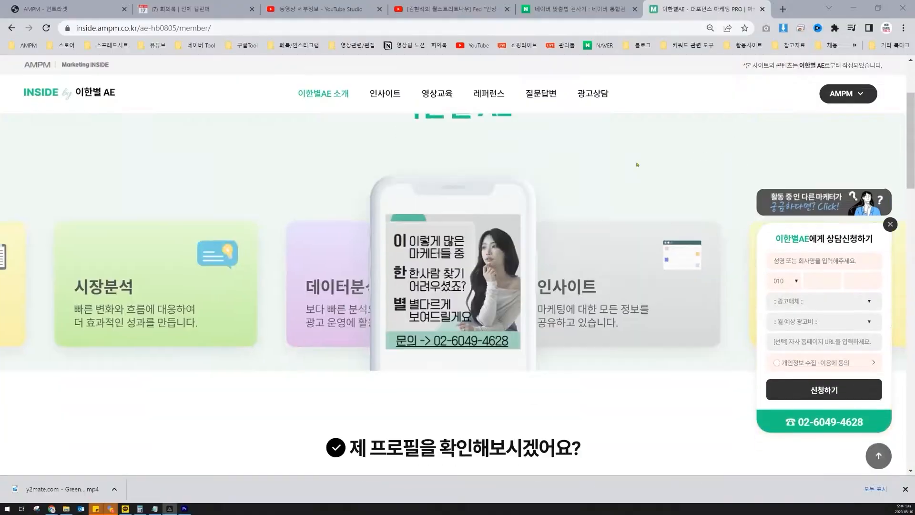
pyautogui.scroll(-10, 457, 257)
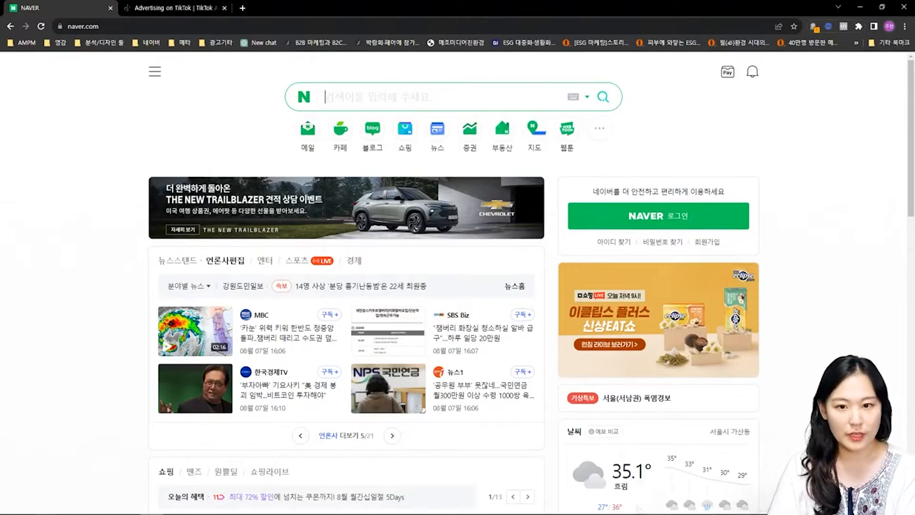
# Search Naver for "틱톡 비즈니스" and open the TikTok for Business ad result "틱톡 광고 지금 시작하기".
pyautogui.write('틱톡 ')
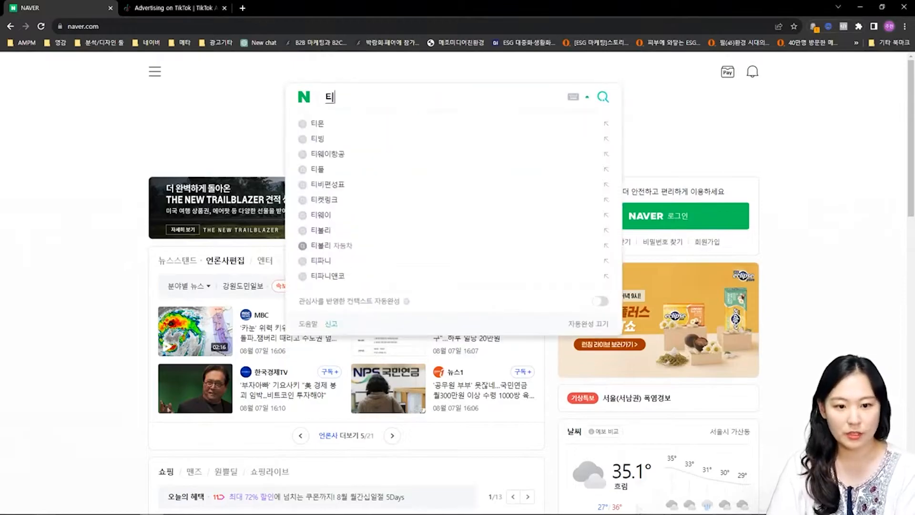
pyautogui.write('비')
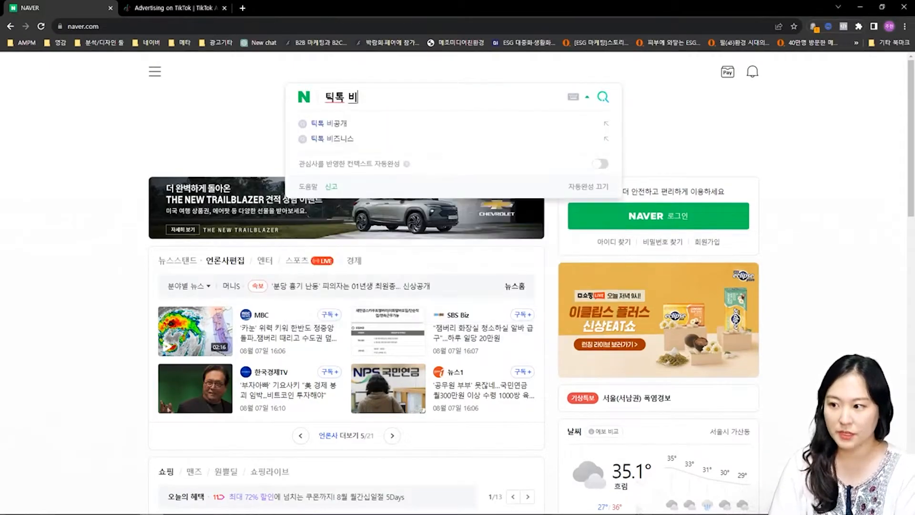
pyautogui.write('즈니스')
pyautogui.press('Return')
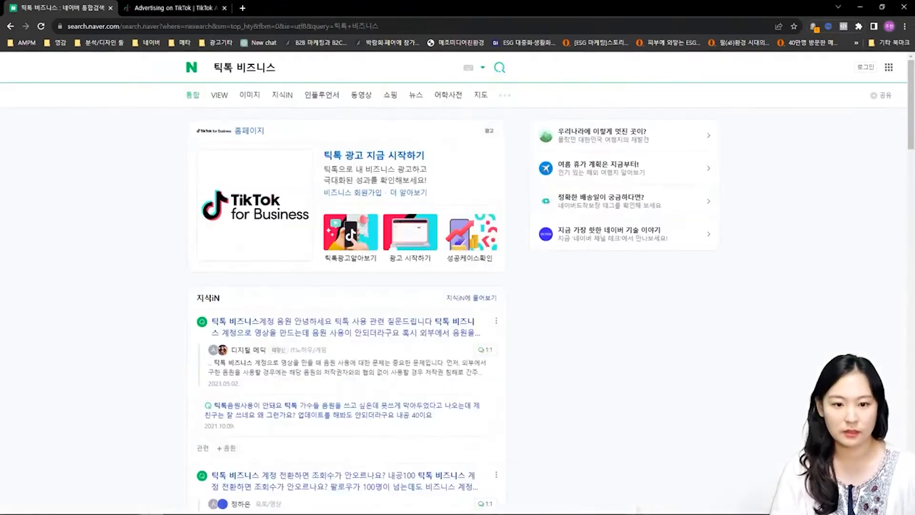
pyautogui.click(373, 156)
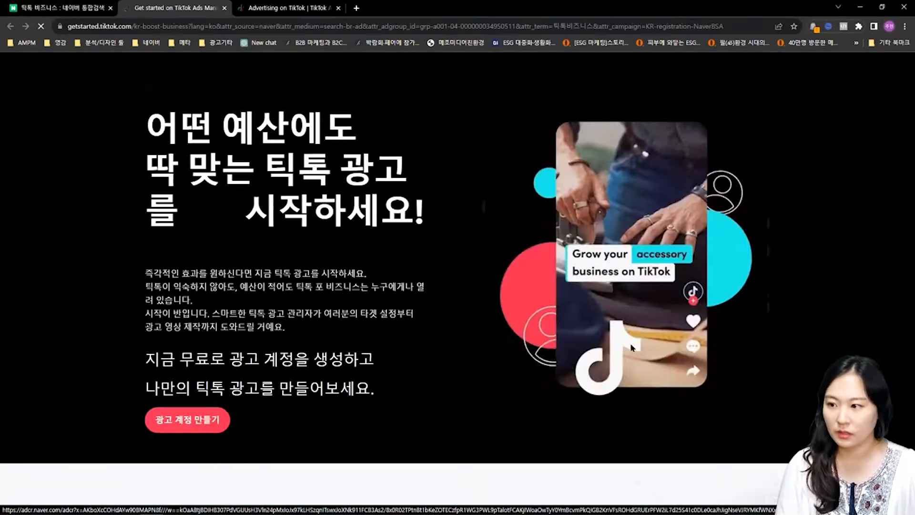
# Switch to the TikTok Ads Manager mode selection page and choose 사용자 지정 모드 (custom mode).
pyautogui.hotkey('ctrl', 'w')
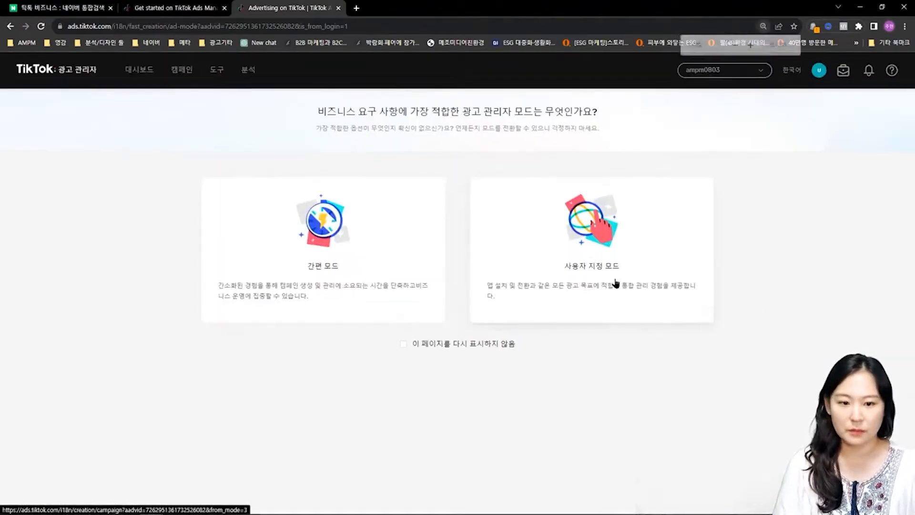
pyautogui.hotkey('ctrl', '+')
pyautogui.hotkey('ctrl', '+')
pyautogui.hotkey('ctrl', '+')
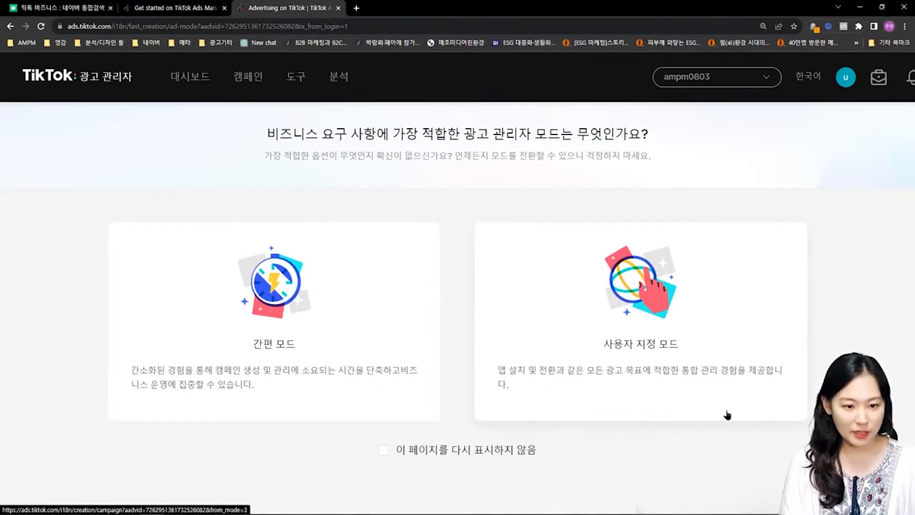
pyautogui.click(705, 349)
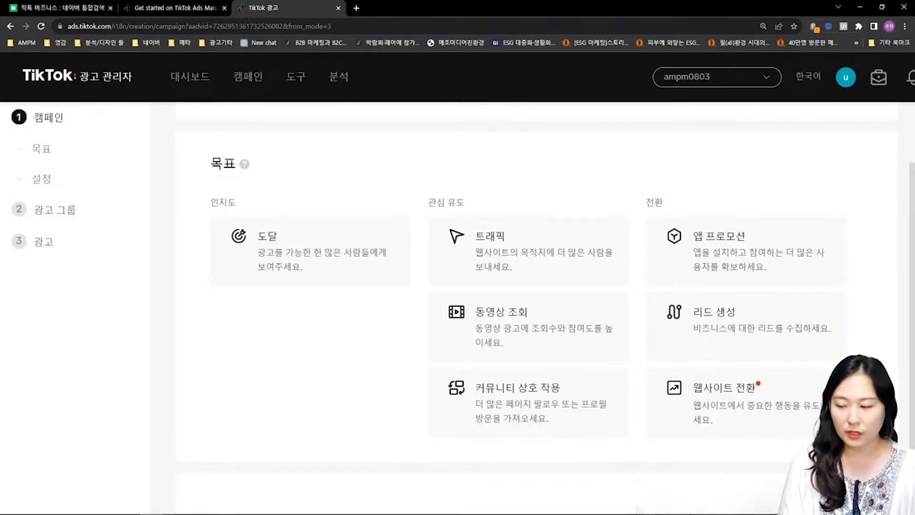
# Choose 웹사이트 전환 (website conversions) as the campaign objective and turn off 스마트 성과 캠페인.
pyautogui.moveTo(756, 382)
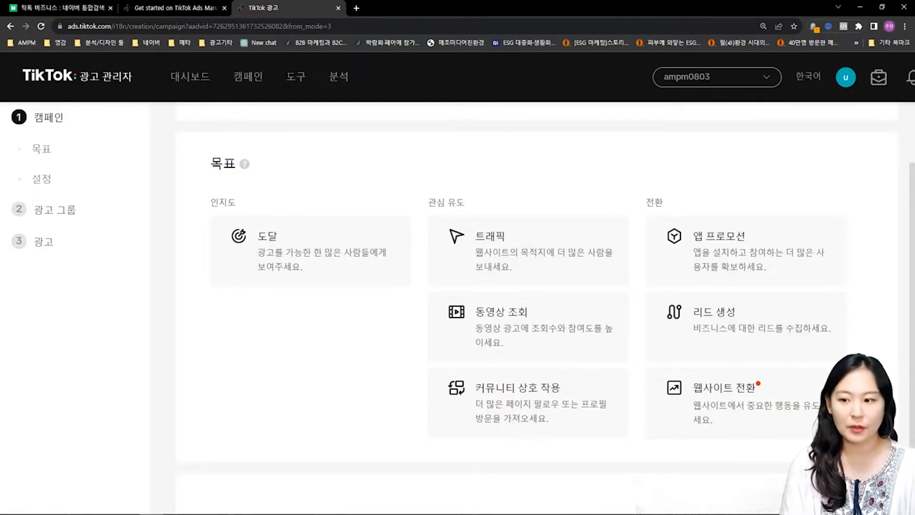
pyautogui.moveTo(755, 418)
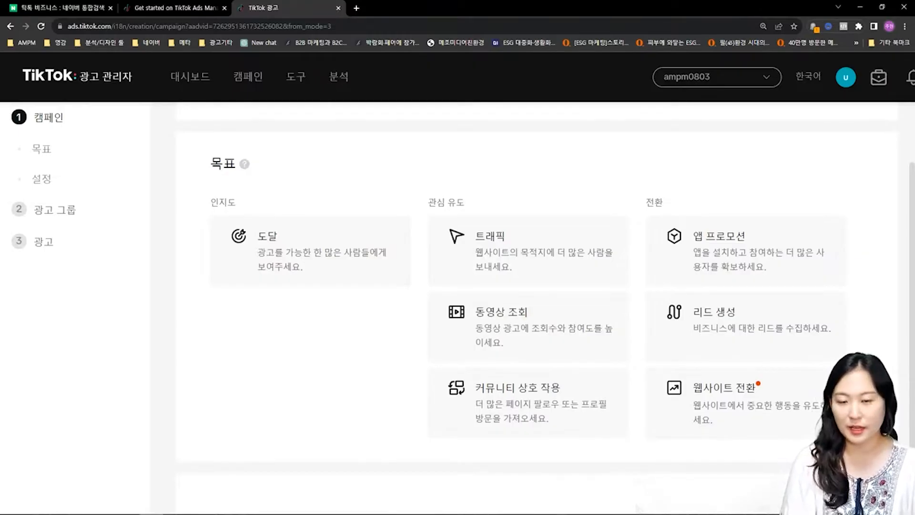
pyautogui.click(753, 419)
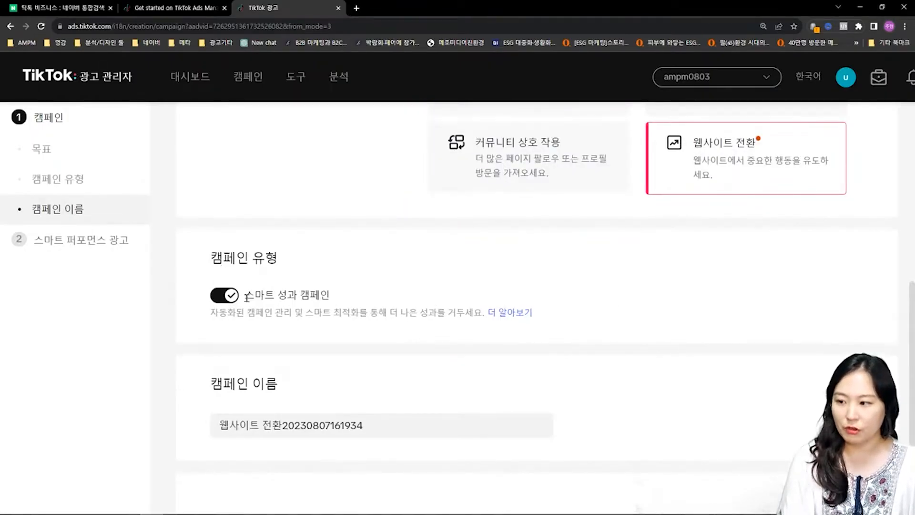
pyautogui.moveTo(248, 297); pyautogui.dragTo(345, 304)
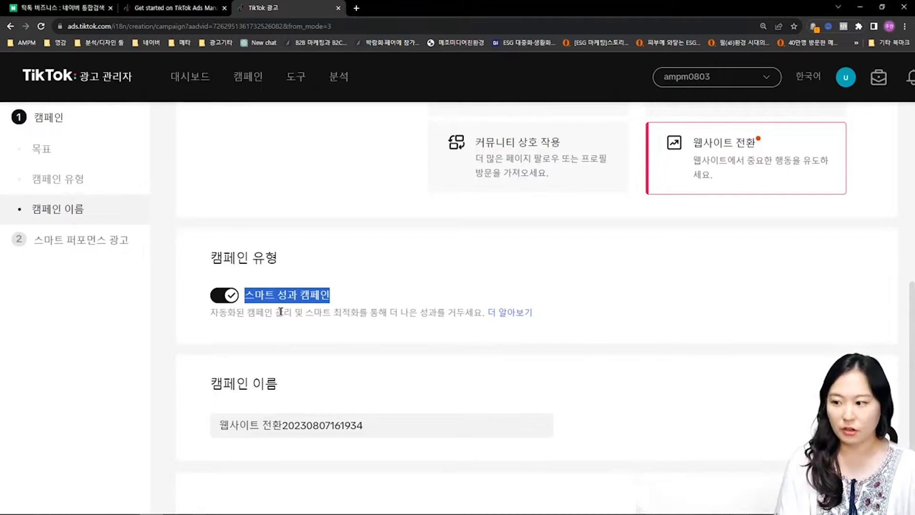
pyautogui.click(229, 298)
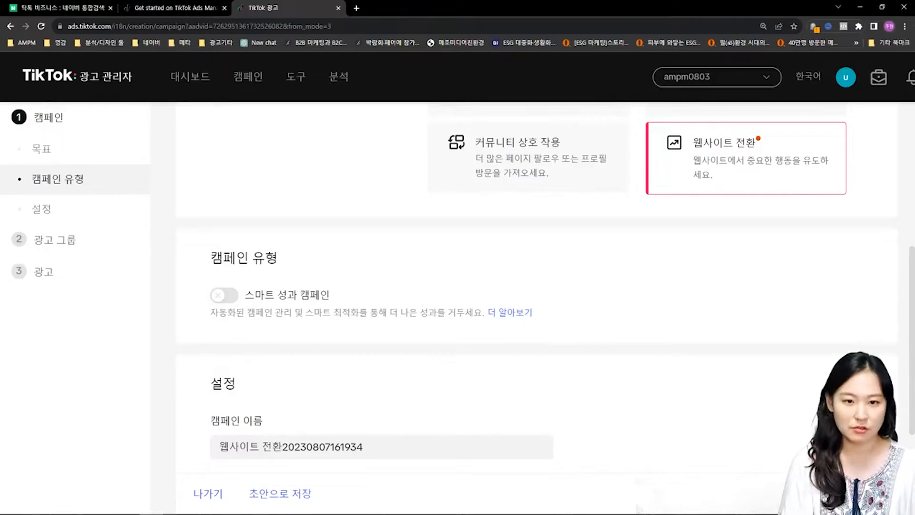
# Replace the default campaign name with 전환캠페인_0807.
pyautogui.click(439, 439)
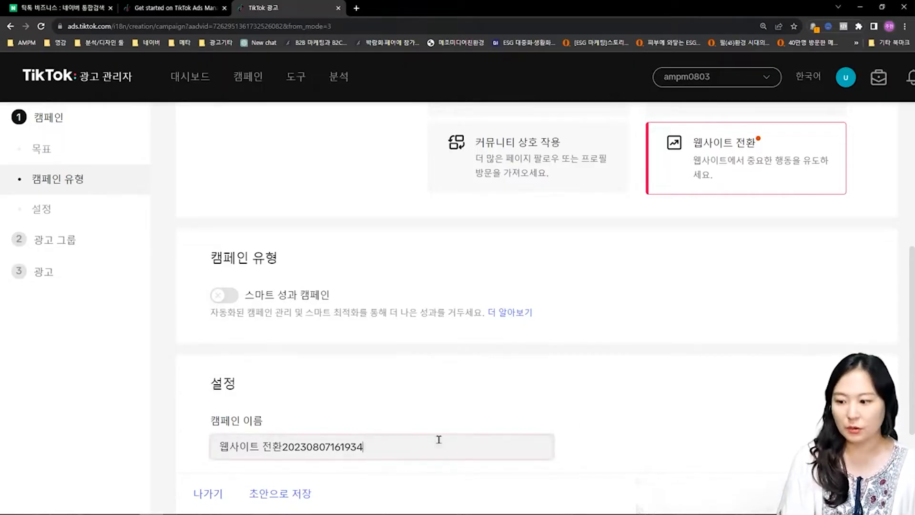
pyautogui.hotkey('ctrl', 'a')
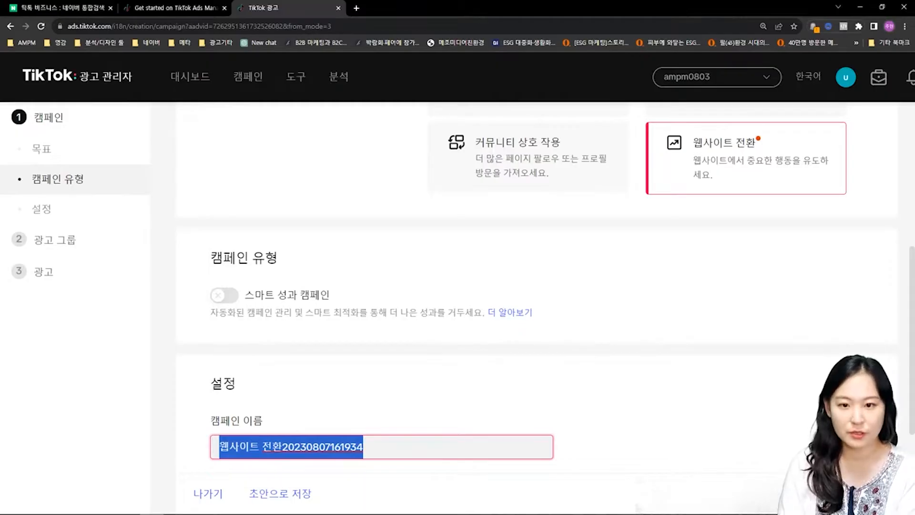
pyautogui.press('BackSpace')
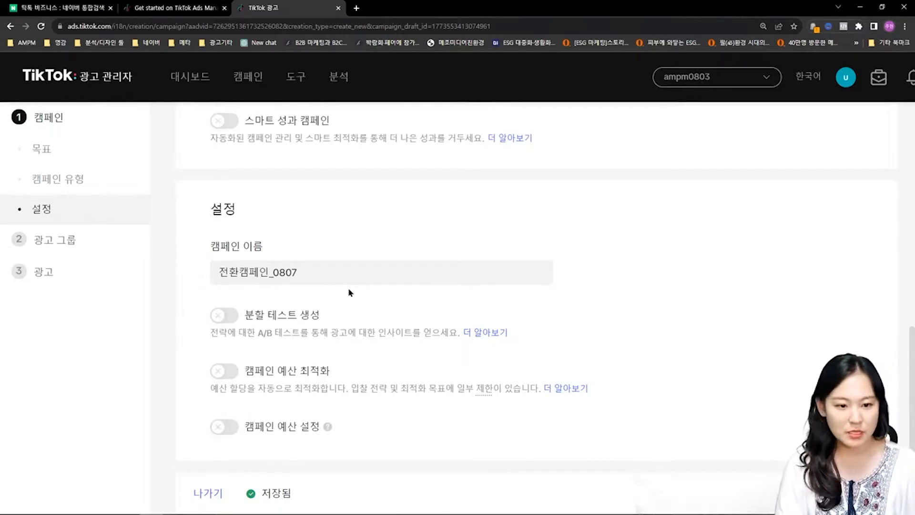
pyautogui.moveTo(304, 273); pyautogui.dragTo(275, 273)
pyautogui.click(292, 291)
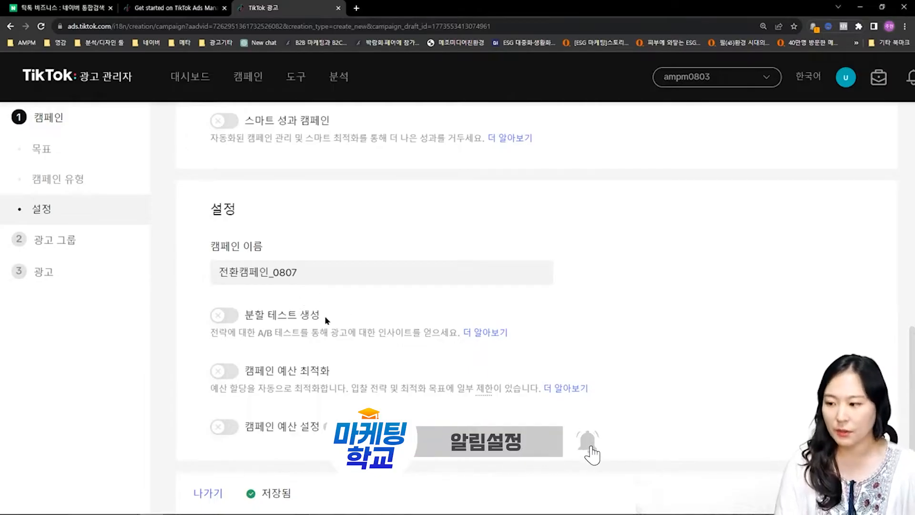
pyautogui.moveTo(324, 315); pyautogui.dragTo(244, 315)
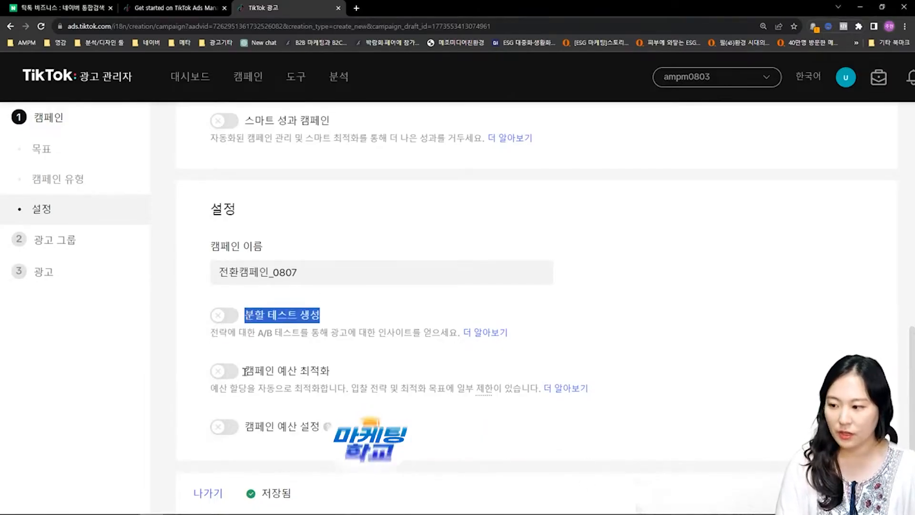
pyautogui.moveTo(244, 371); pyautogui.dragTo(329, 371)
pyautogui.moveTo(245, 427); pyautogui.dragTo(318, 422)
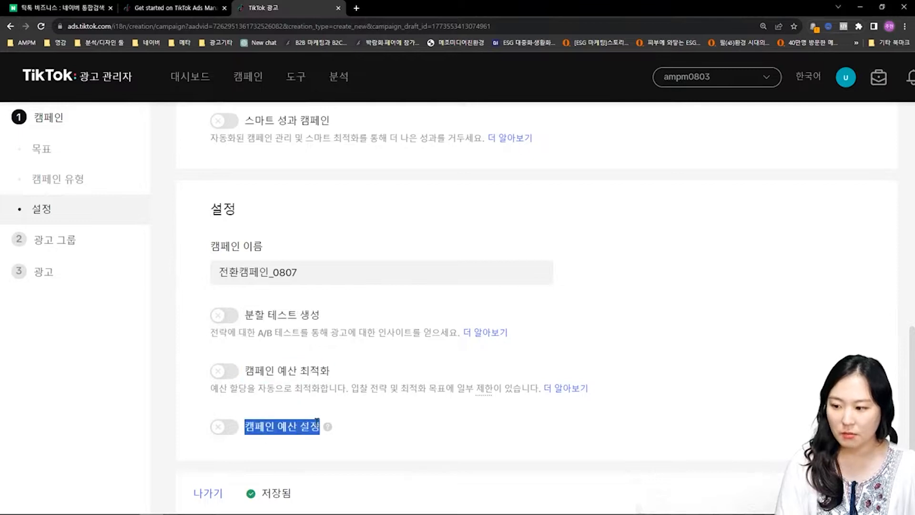
pyautogui.click(810, 424)
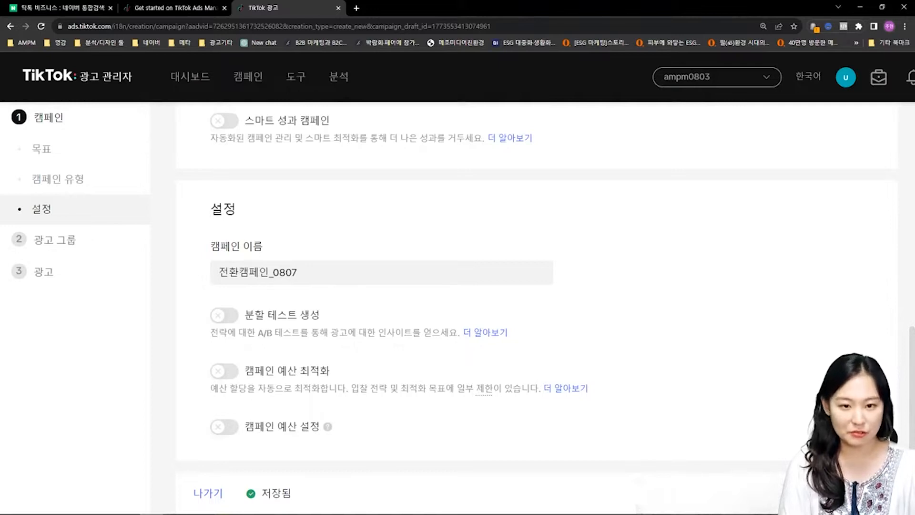
# Turn on 캠페인 예산 설정 (campaign budget) and set the budget type to 총예산 (total budget).
pyautogui.click(225, 426)
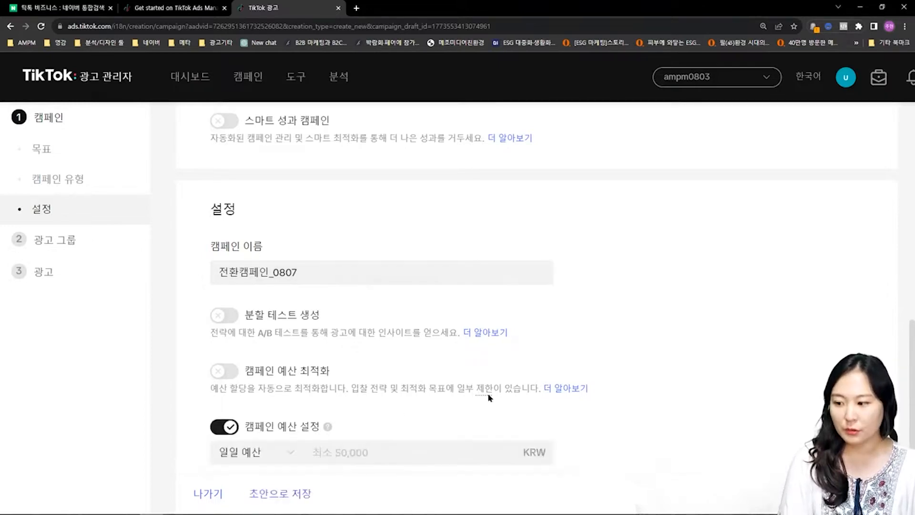
pyautogui.scroll(-1, 487, 393)
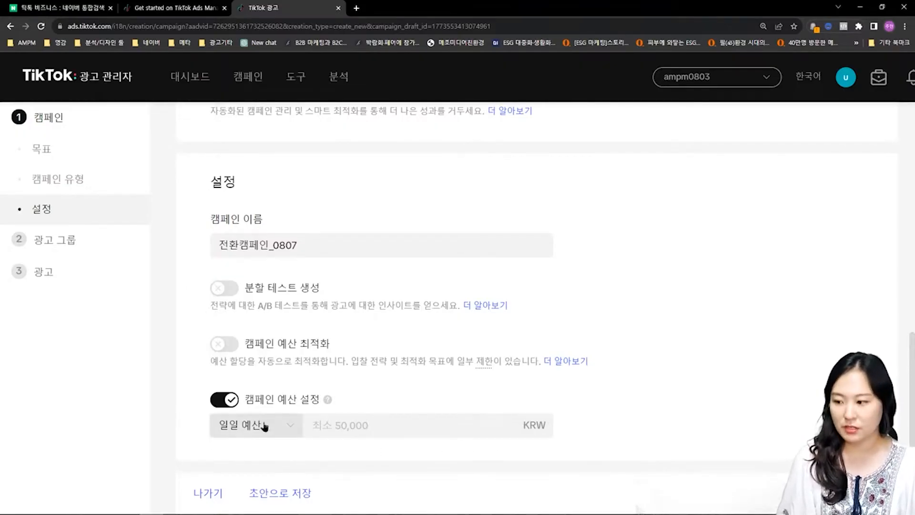
pyautogui.click(291, 432)
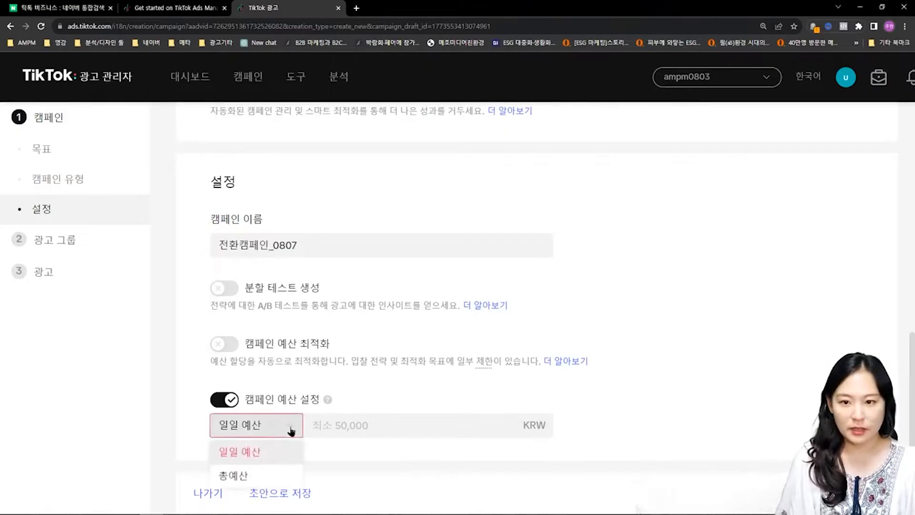
pyautogui.click(285, 475)
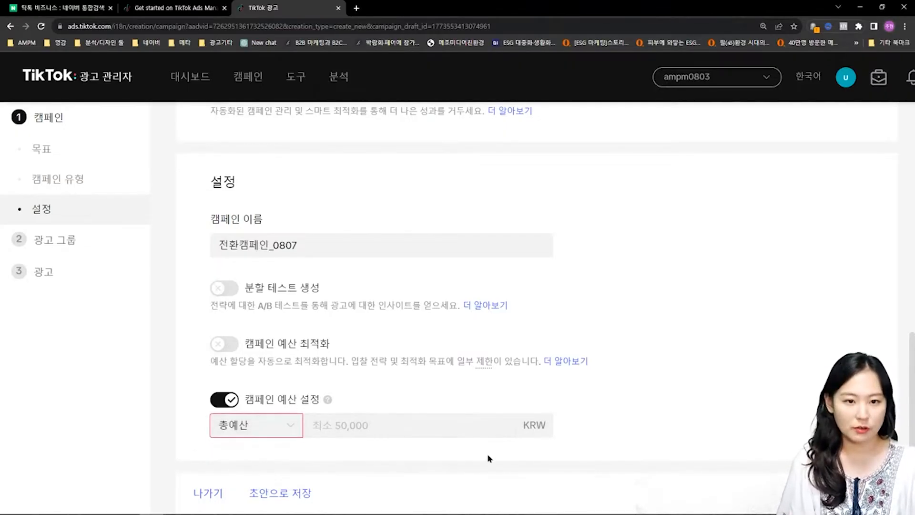
pyautogui.click(420, 423)
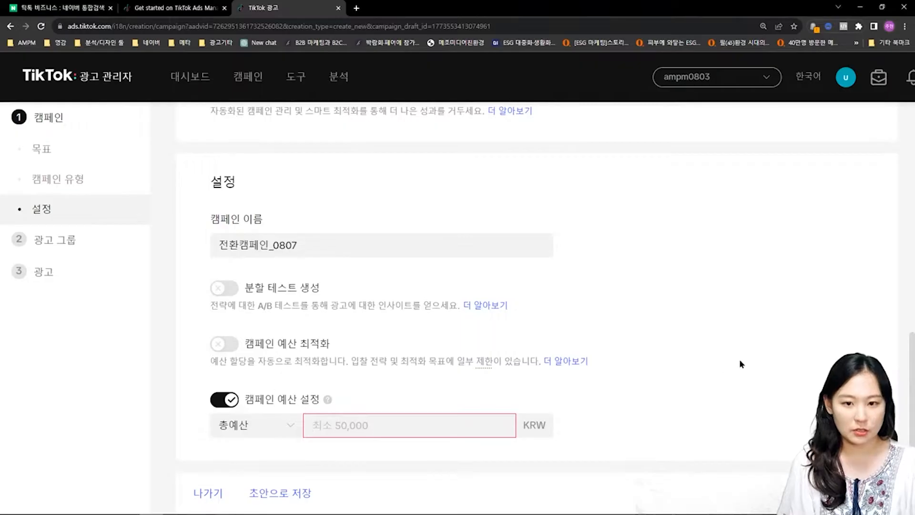
pyautogui.click(454, 411)
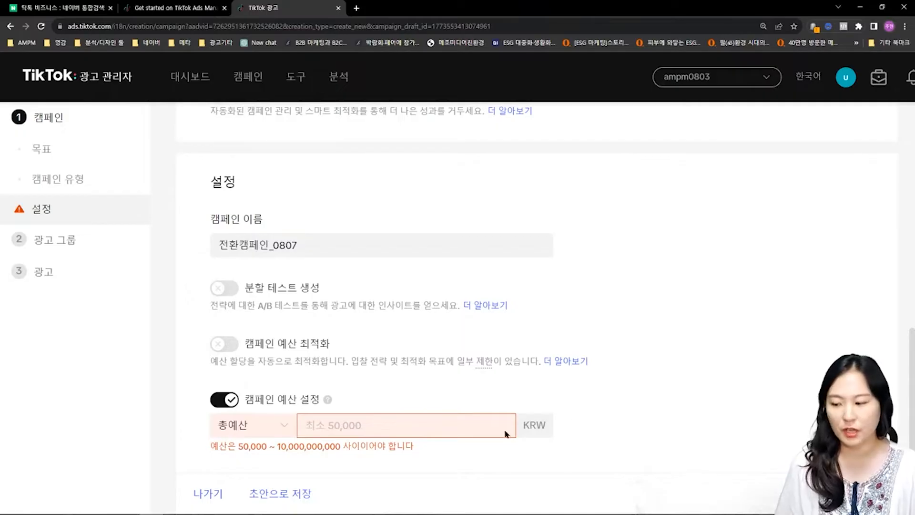
pyautogui.moveTo(255, 401); pyautogui.dragTo(309, 397)
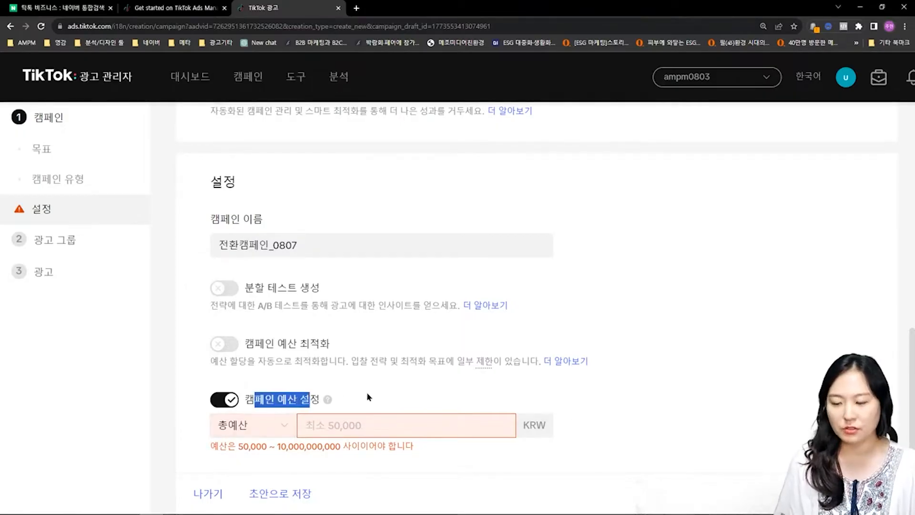
pyautogui.click(418, 396)
# Change the campaign budget type to 일일 예산 (daily budget), set it to 100000 KRW, and continue to the ad group settings.
pyautogui.click(281, 427)
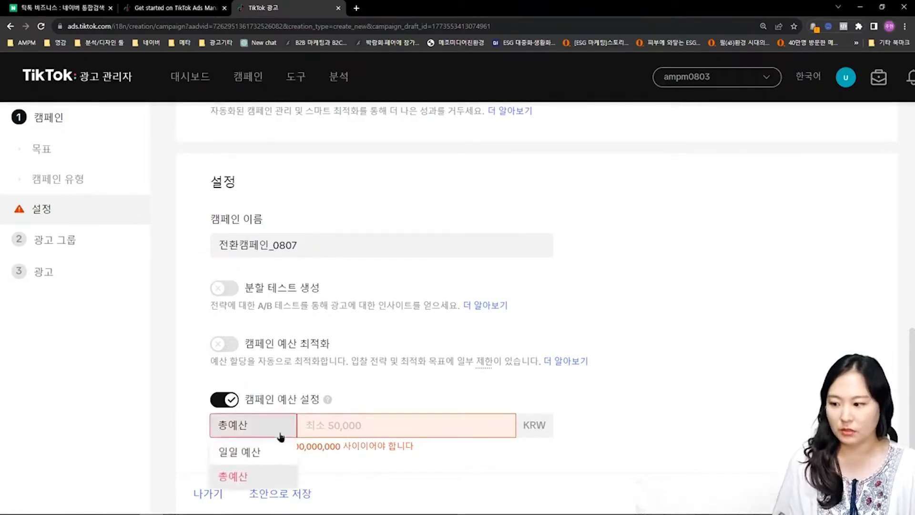
pyautogui.click(272, 451)
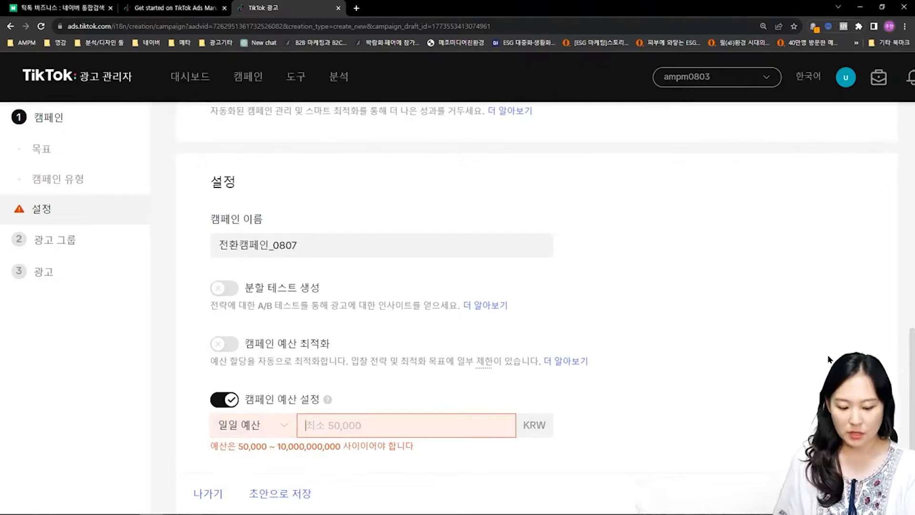
pyautogui.write('100000')
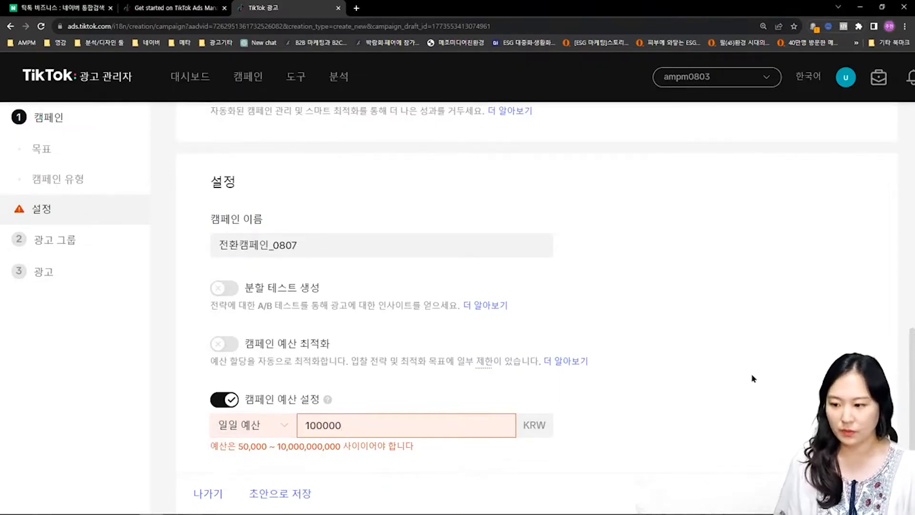
pyautogui.click(702, 414)
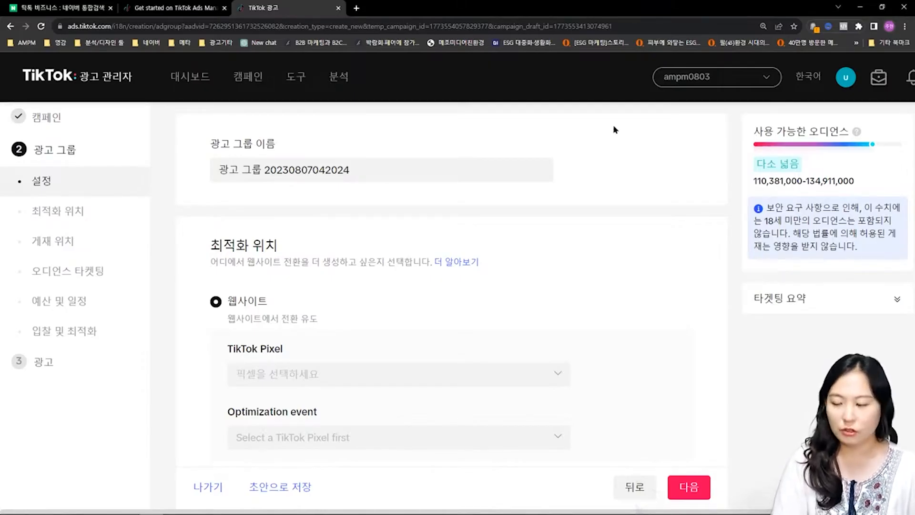
# Replace the default ad group name with 트래픽_그룹1_0807.
pyautogui.click(367, 169)
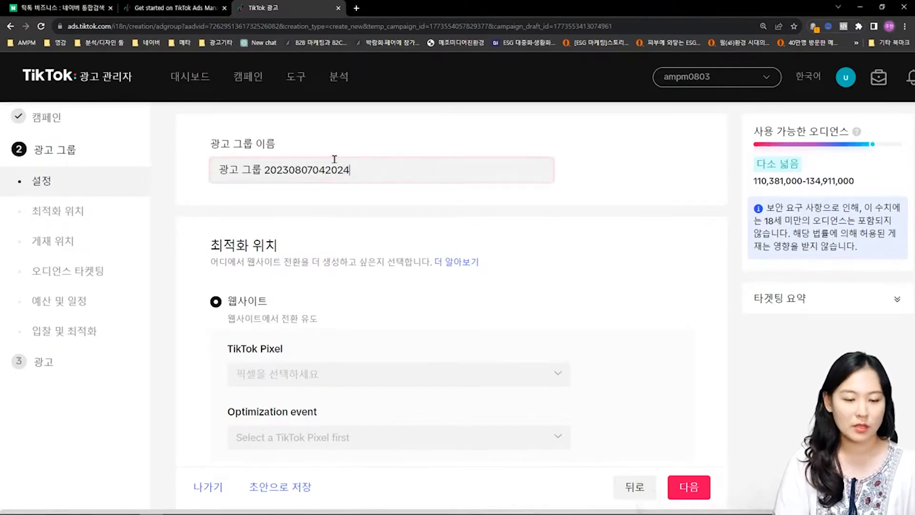
pyautogui.moveTo(362, 169); pyautogui.dragTo(218, 170)
pyautogui.write('캠페인')
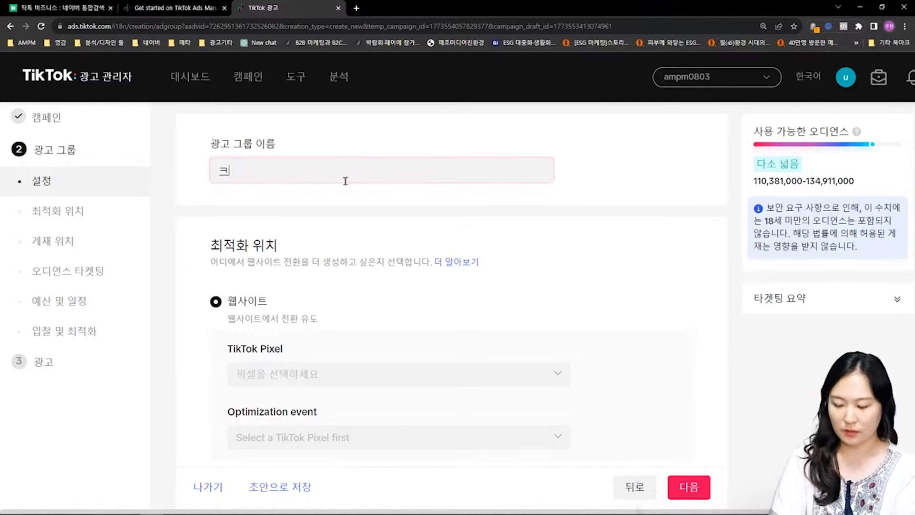
pyautogui.press('BackSpace')
pyautogui.press('BackSpace')
pyautogui.press('BackSpace')
pyautogui.write('트래픽')
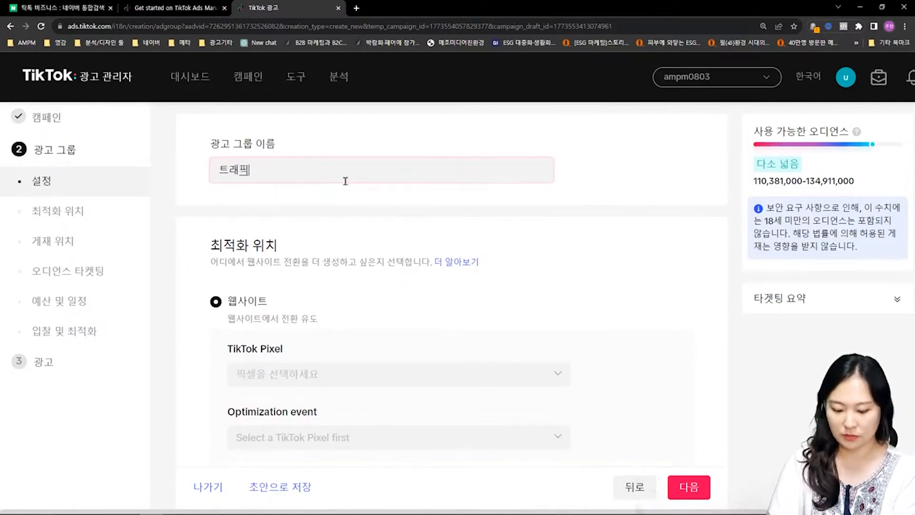
pyautogui.write('_그룹1_0807')
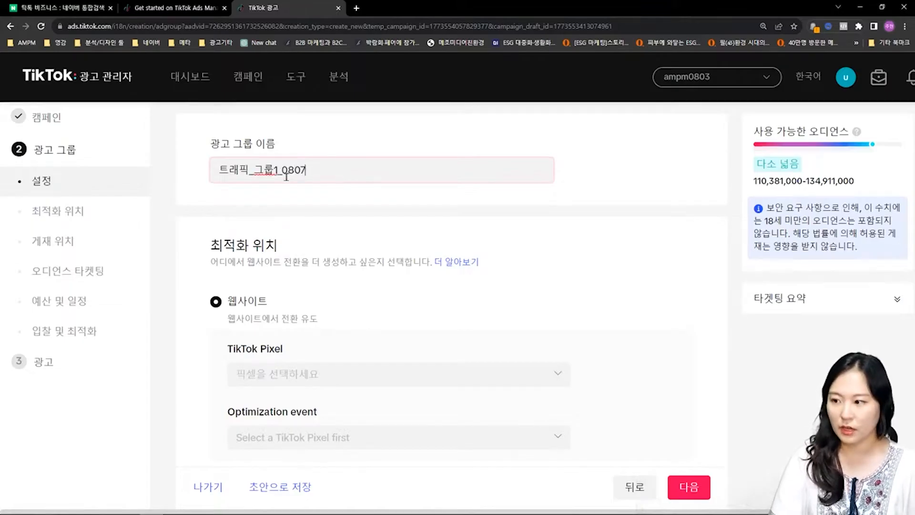
pyautogui.click(336, 196)
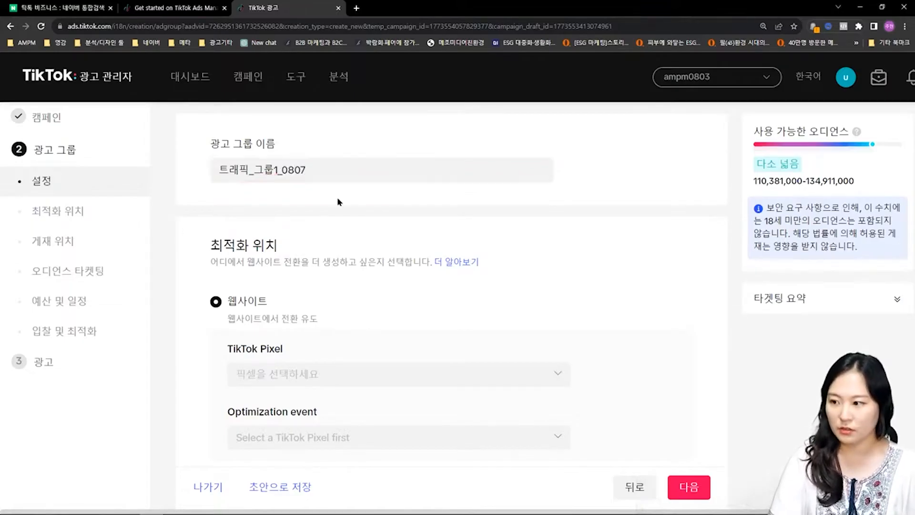
# Switch the ad placement to 게재 위치 선택 (manual selection) and exclude Pangle so that only TikTok is selected.
pyautogui.scroll(-2, 564, 267)
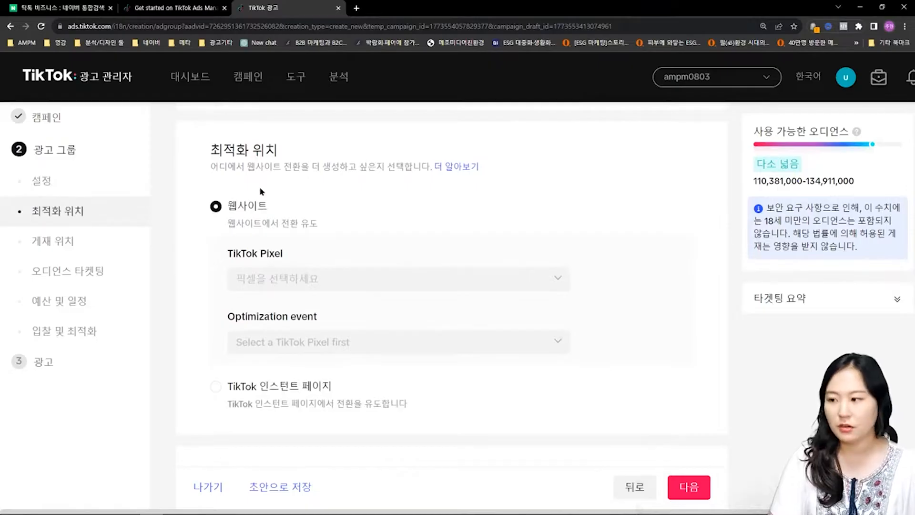
pyautogui.moveTo(208, 150); pyautogui.dragTo(306, 147)
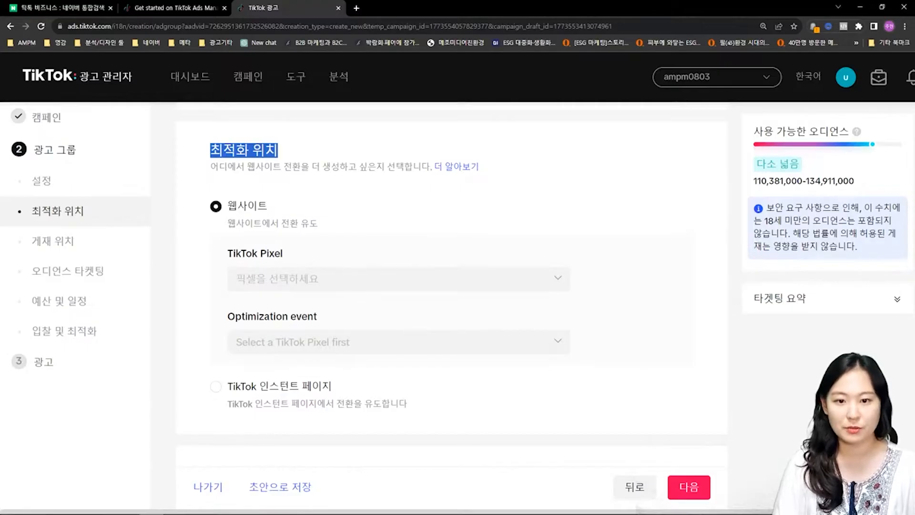
pyautogui.scroll(-5, 347, 327)
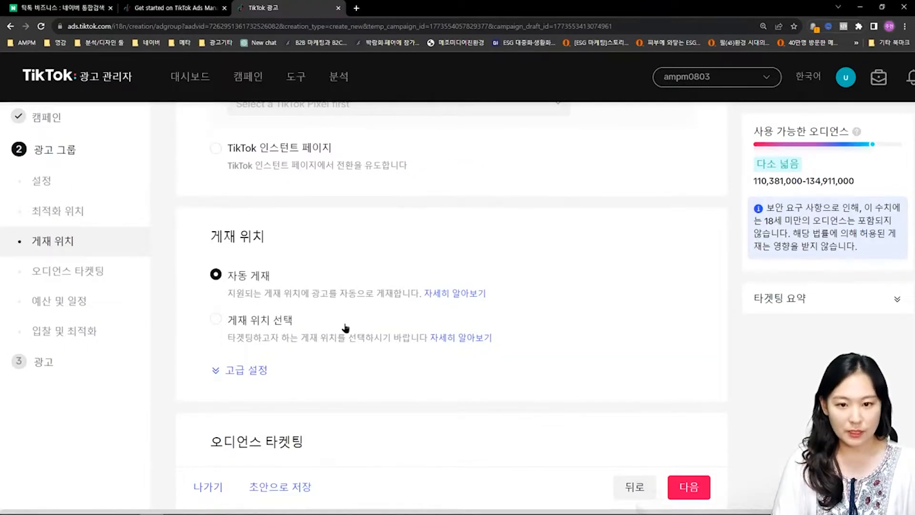
pyautogui.tripleClick(222, 236)
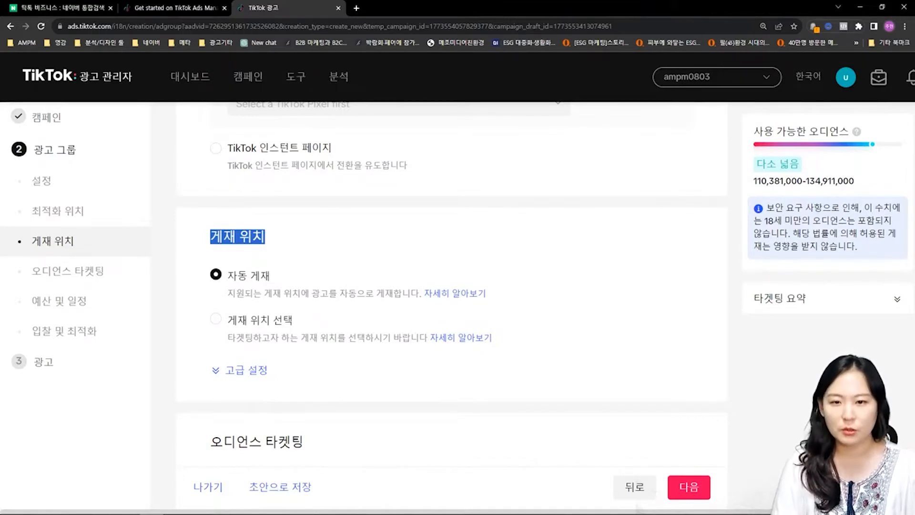
pyautogui.click(230, 324)
pyautogui.scroll(-1, 518, 464)
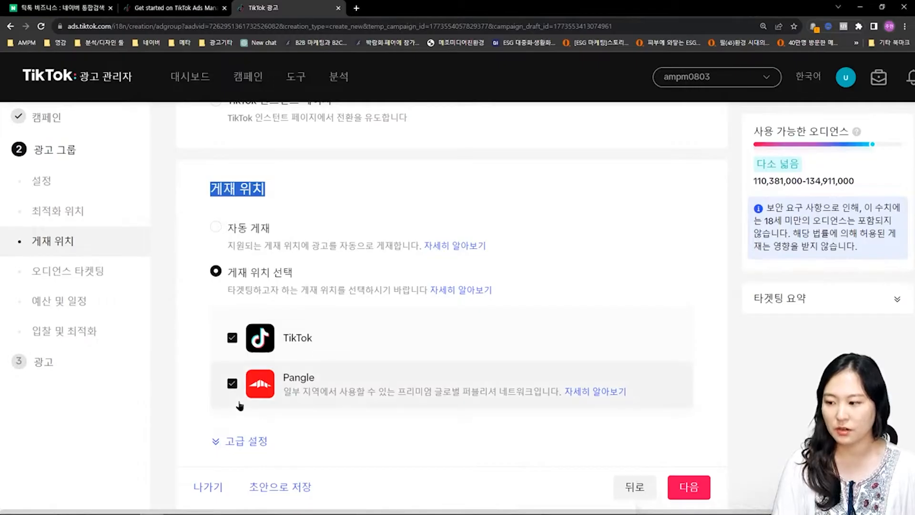
pyautogui.click(233, 384)
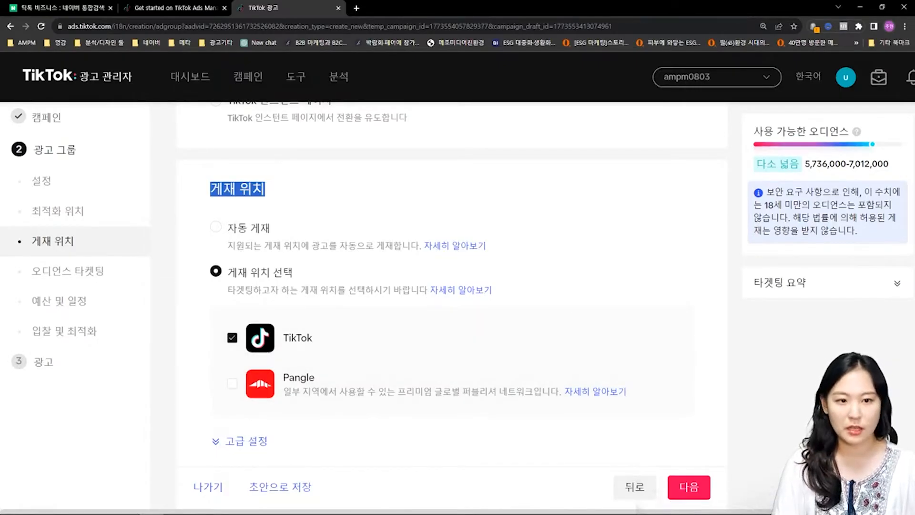
# Set the audience language targeting to 한국어 (Korean) under the demographics.
pyautogui.scroll(-4, 500, 321)
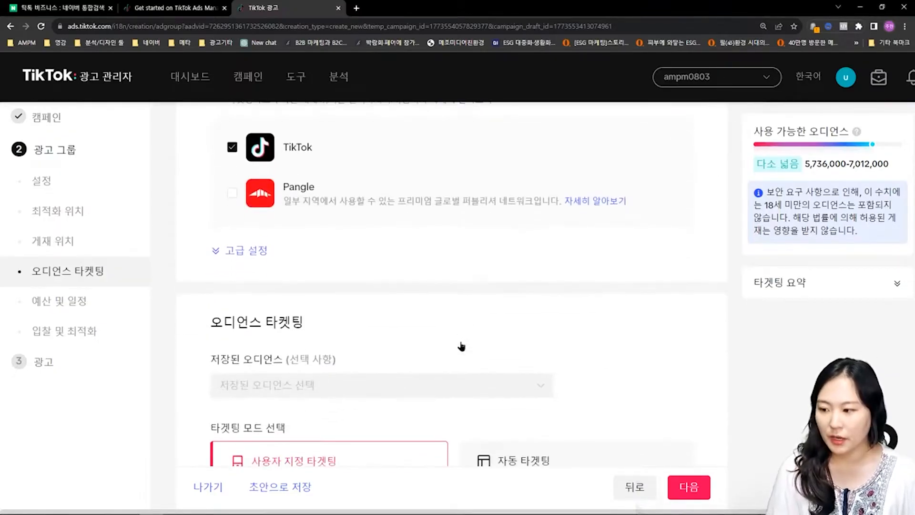
pyautogui.scroll(-4, 462, 346)
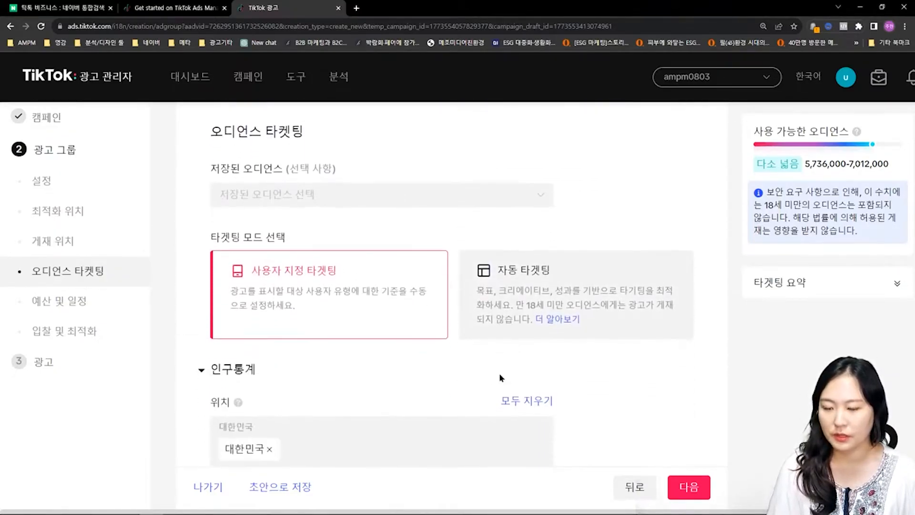
pyautogui.scroll(-2, 499, 372)
pyautogui.scroll(4, 500, 376)
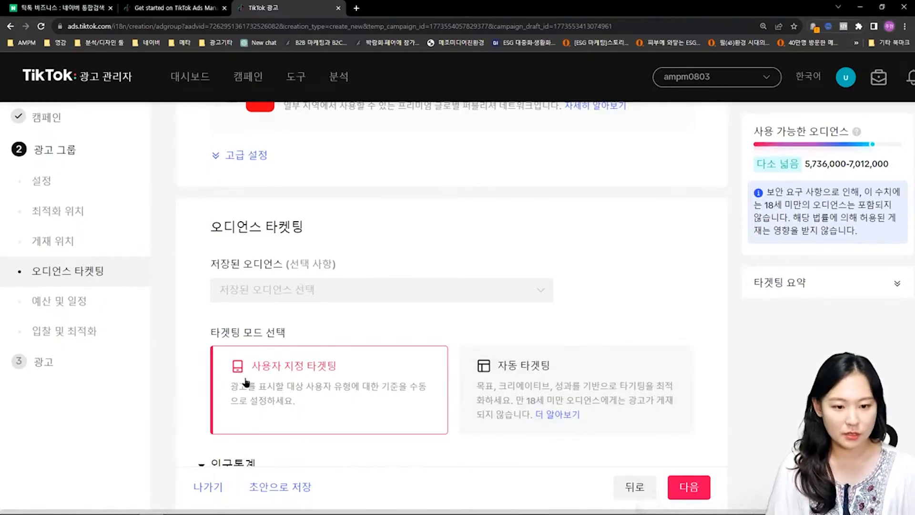
pyautogui.scroll(-5, 518, 260)
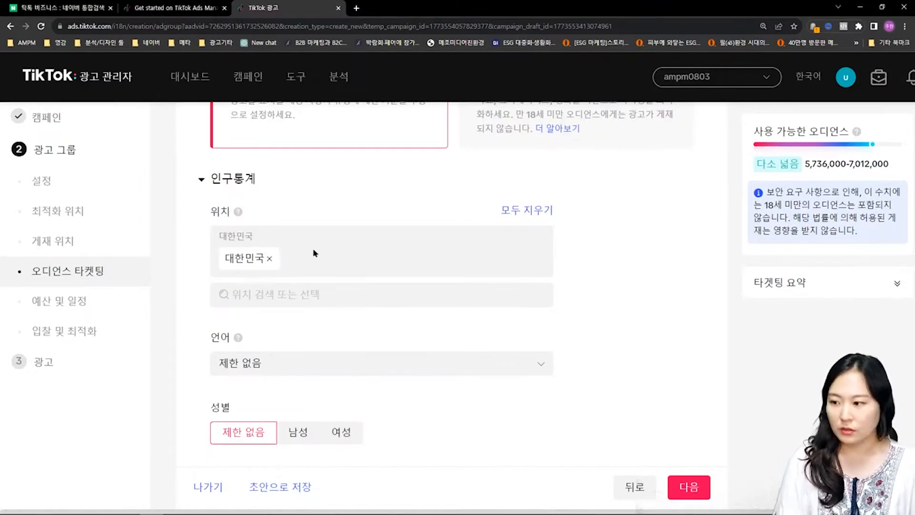
pyautogui.scroll(-1, 248, 278)
pyautogui.scroll(-2, 249, 291)
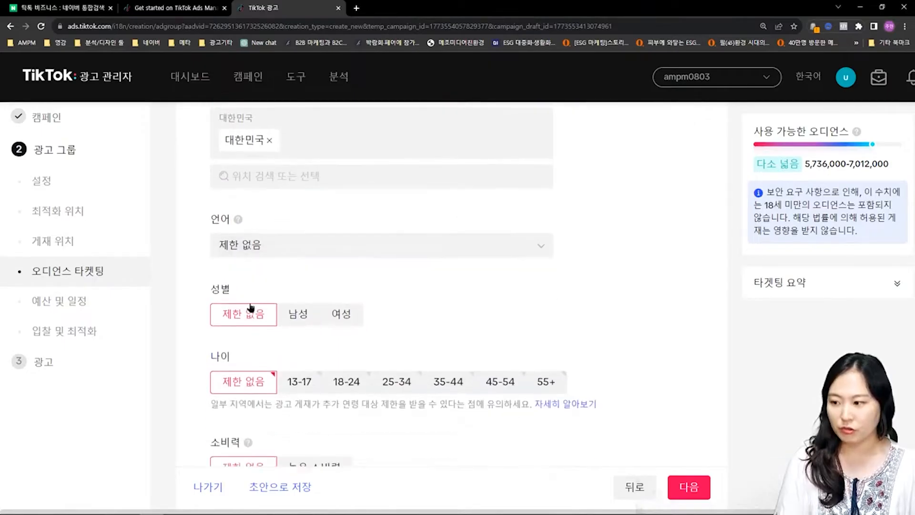
pyautogui.click(286, 223)
pyautogui.write('히국')
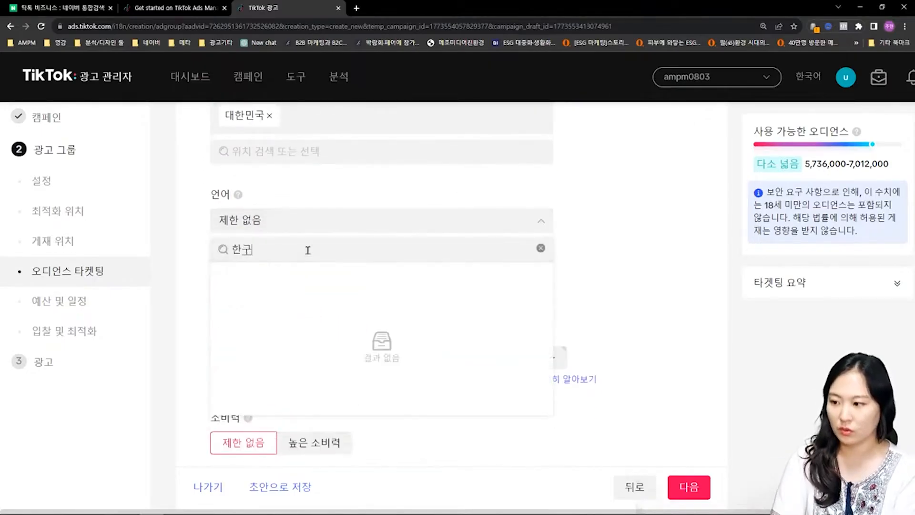
pyautogui.click(254, 277)
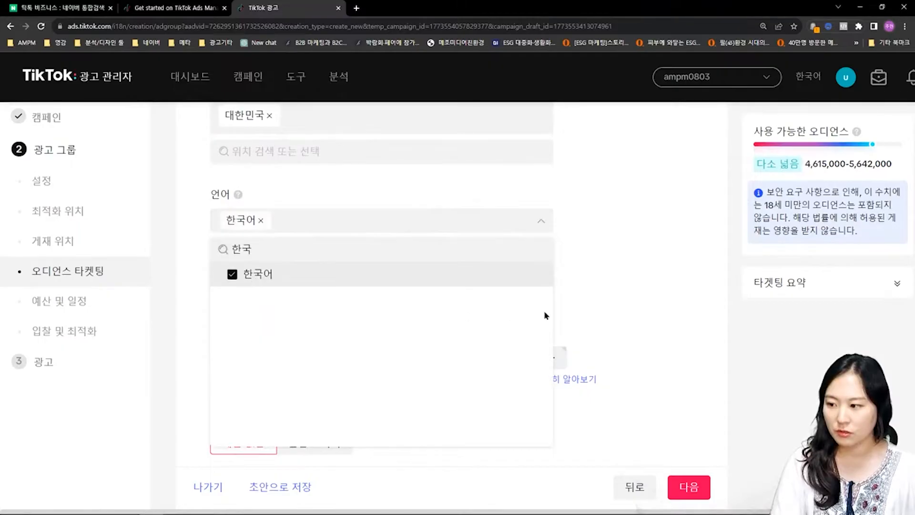
pyautogui.click(629, 312)
# Limit the audience to 여성 (female) aged 18-24, 25-34 and 35-44, with 소비력 (spending power) set to 제한 없음.
pyautogui.scroll(-2, 429, 306)
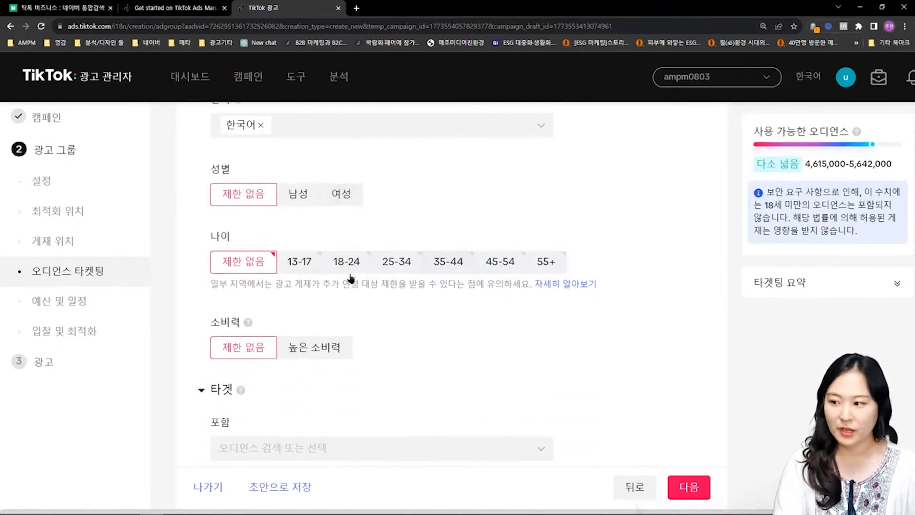
pyautogui.click(341, 194)
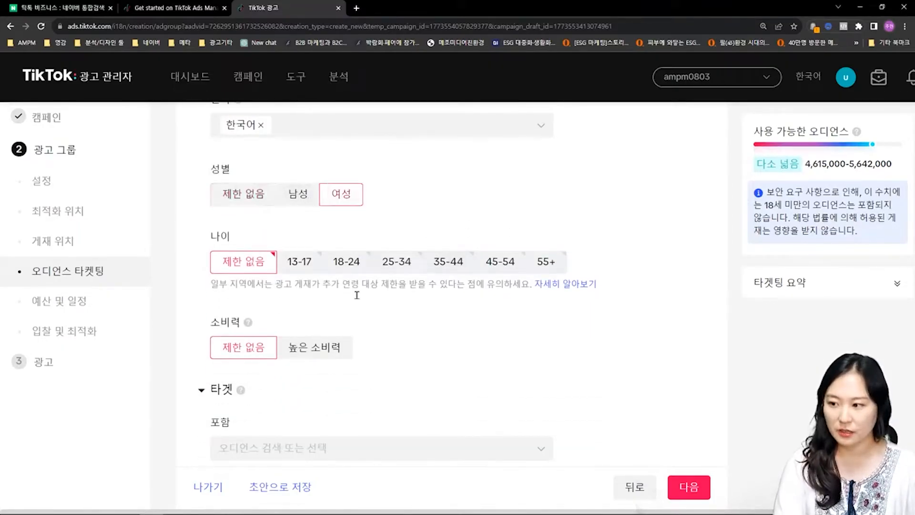
pyautogui.click(347, 261)
pyautogui.click(400, 264)
pyautogui.click(459, 265)
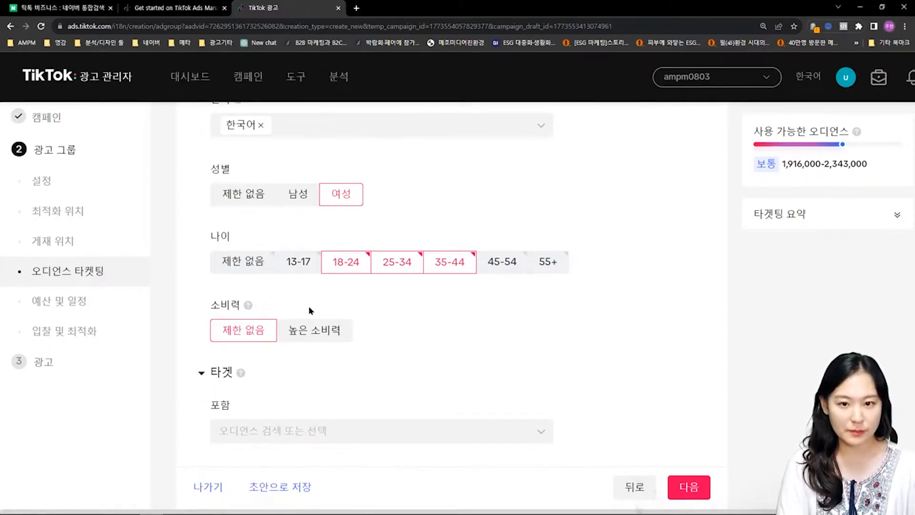
pyautogui.click(305, 330)
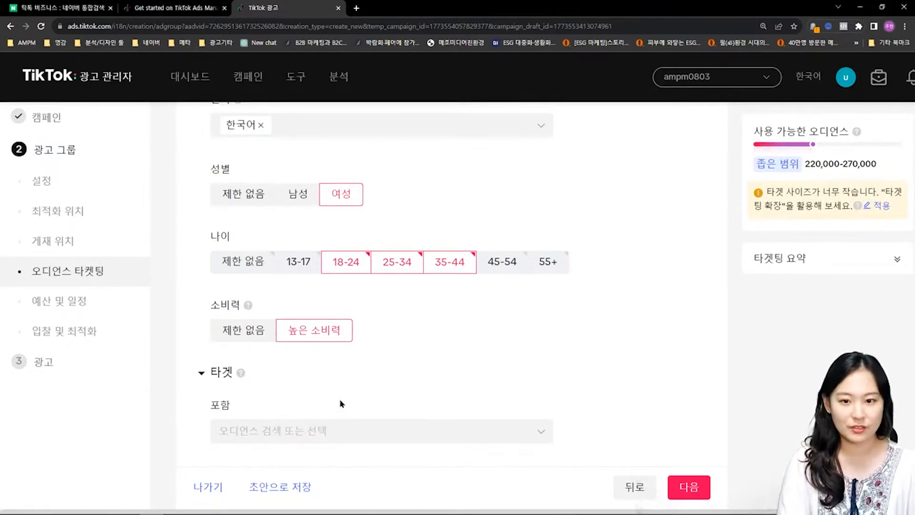
pyautogui.click(235, 332)
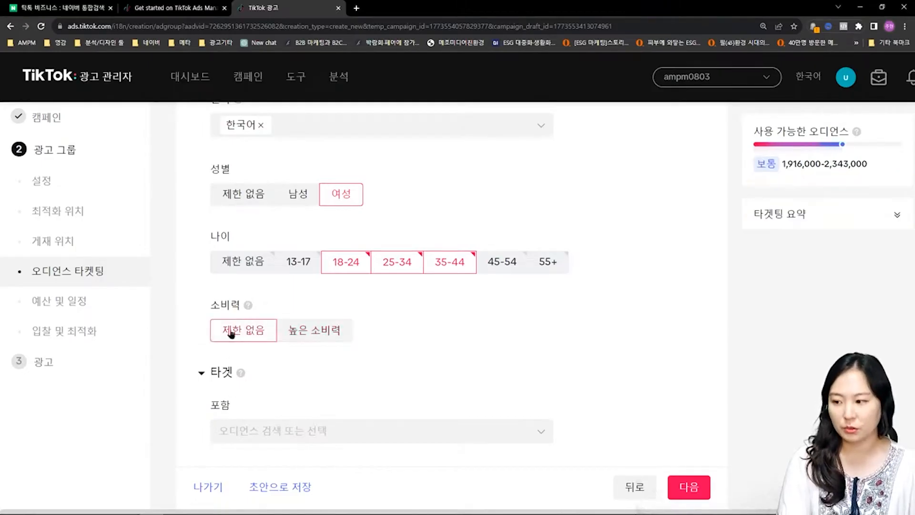
# Open custom audience creation from the ad group's 포함 (include) audience setting and review the available audience types.
pyautogui.scroll(-4, 341, 393)
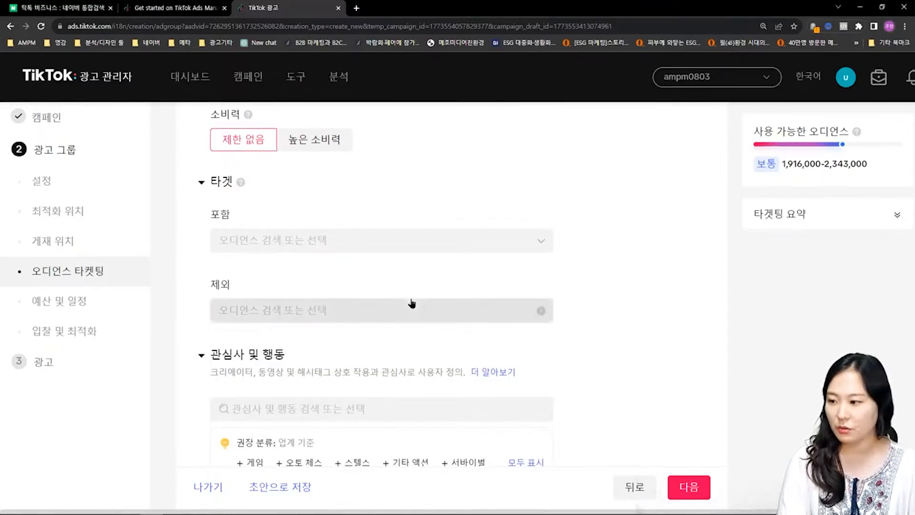
pyautogui.click(460, 240)
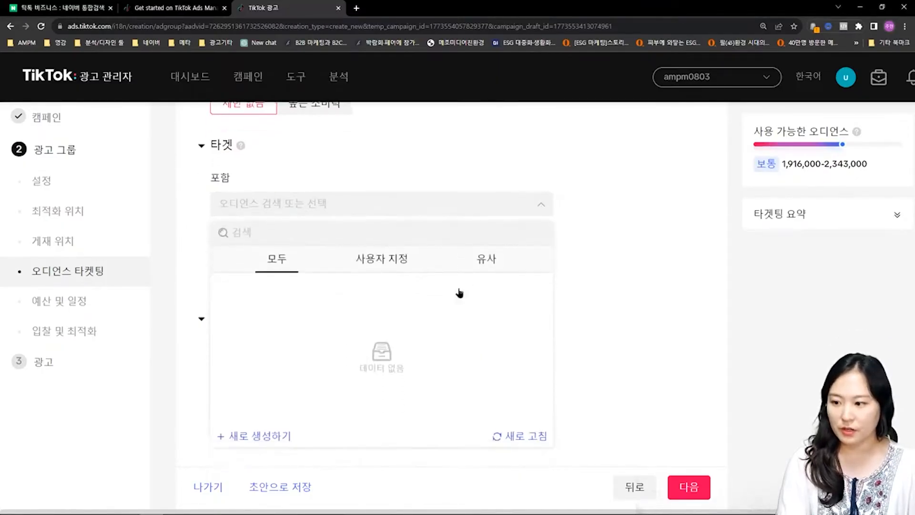
pyautogui.click(401, 258)
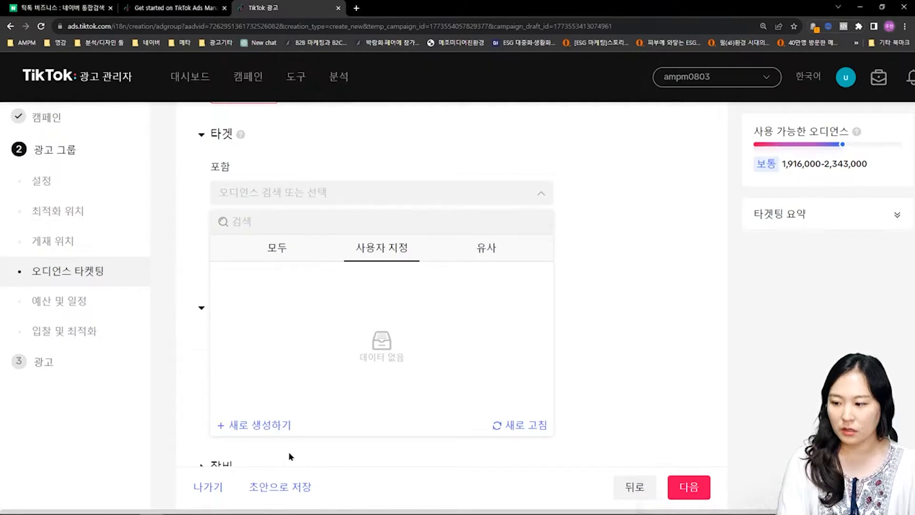
pyautogui.click(268, 424)
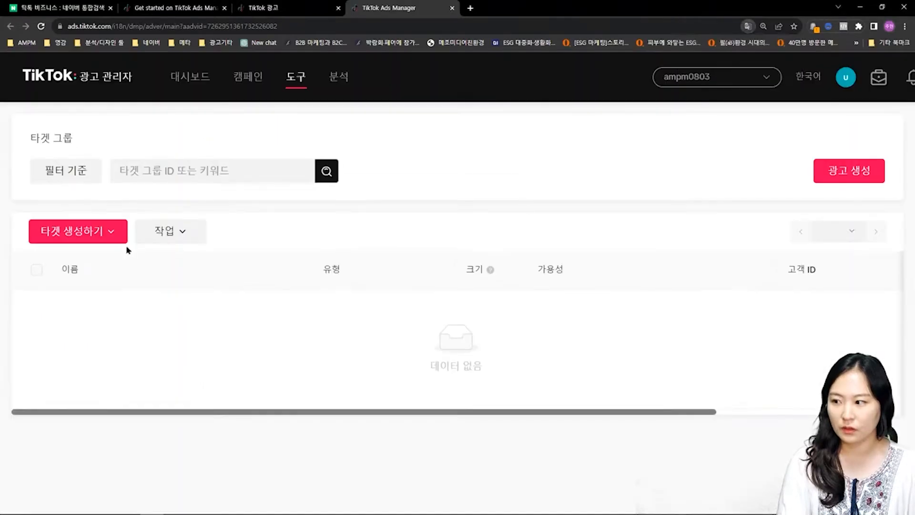
pyautogui.click(104, 232)
pyautogui.click(85, 257)
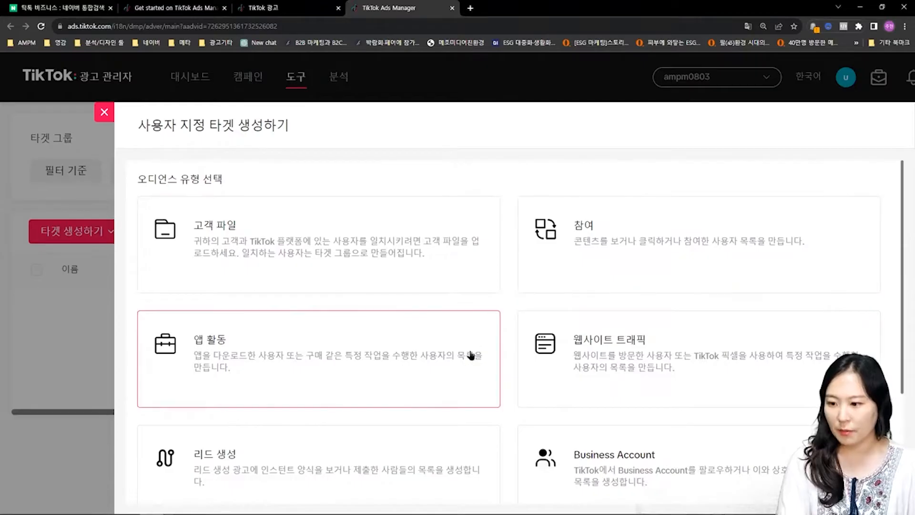
pyautogui.scroll(-1, 472, 355)
pyautogui.scroll(-1, 615, 435)
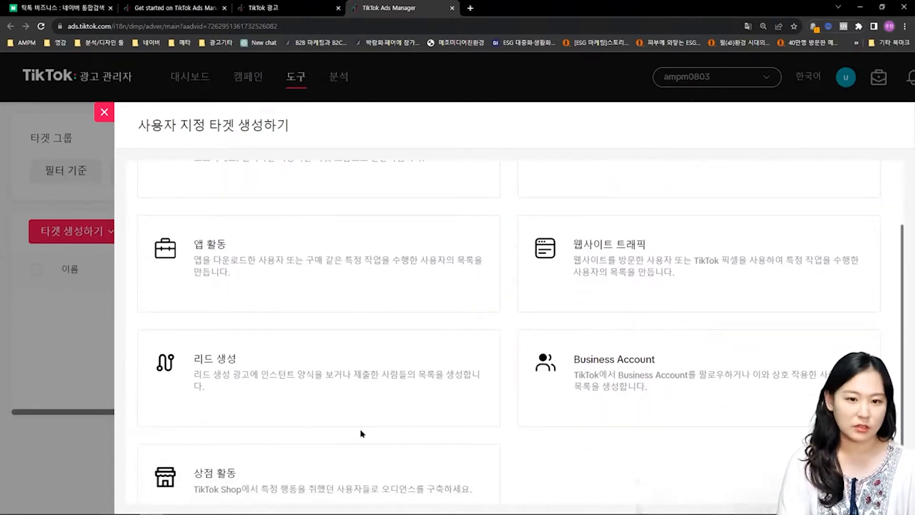
pyautogui.scroll(1, 361, 429)
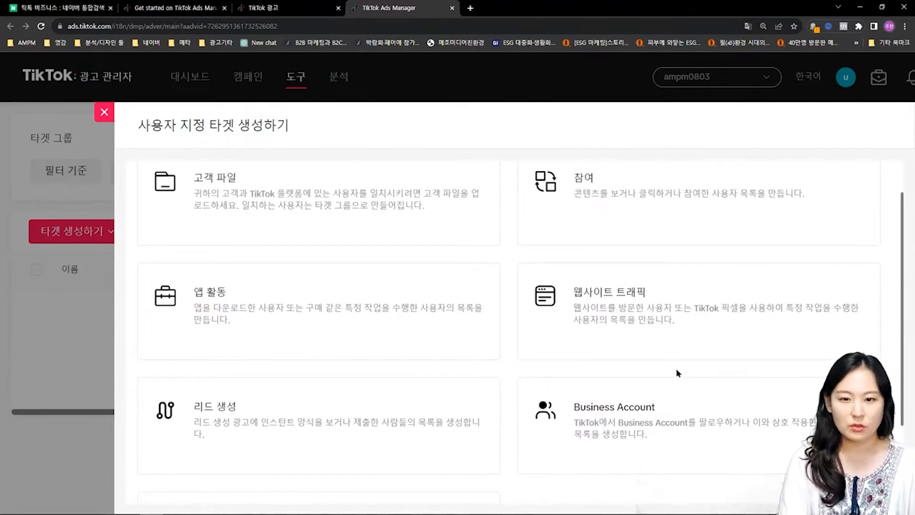
# Examine the 웹사이트 트래픽 (website traffic) audience rule and its lookback period options, and close the form without creating an audience.
pyautogui.click(634, 326)
pyautogui.scroll(-2, 292, 323)
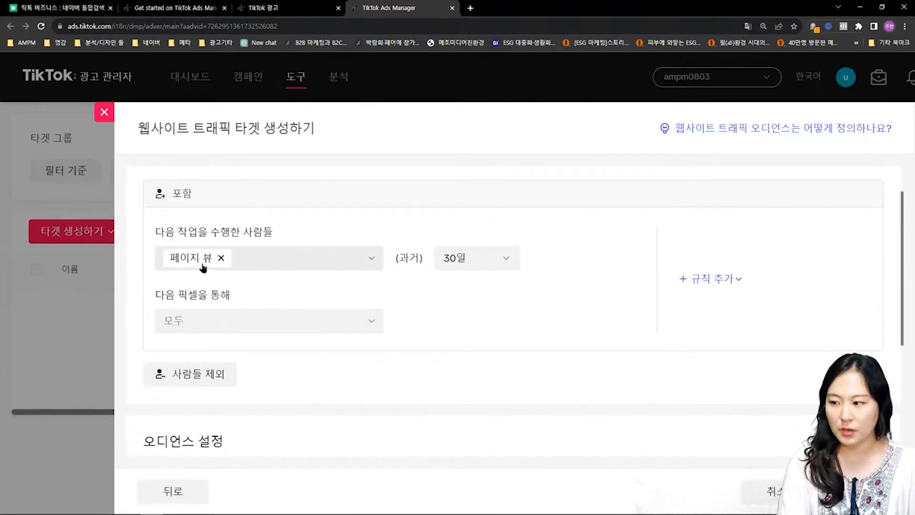
pyautogui.click(476, 260)
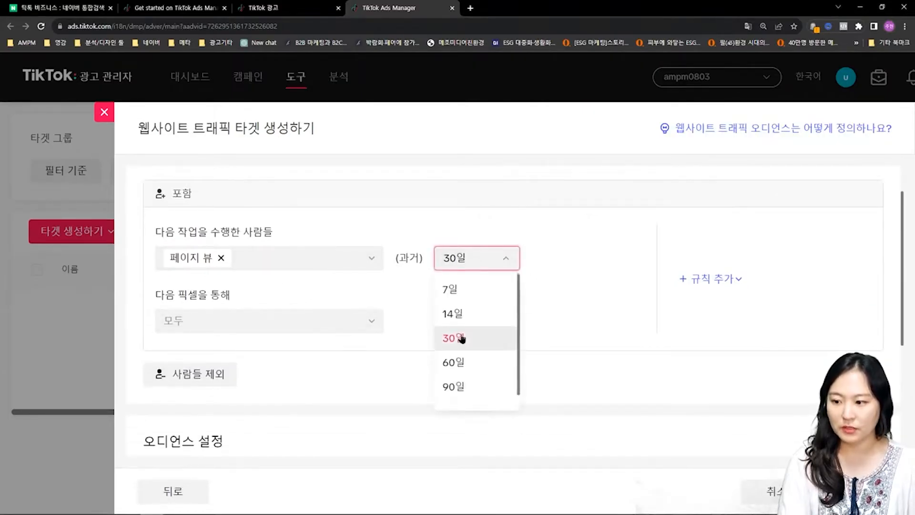
pyautogui.scroll(-1, 474, 343)
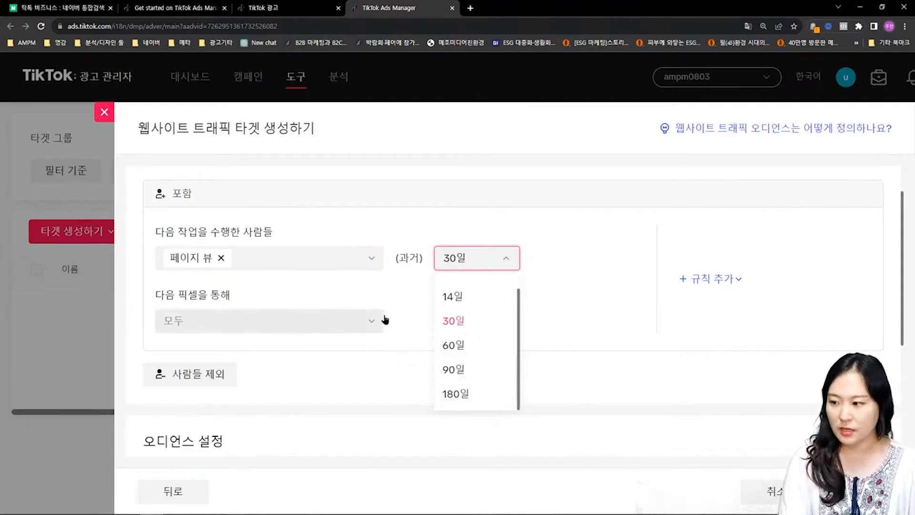
pyautogui.click(373, 349)
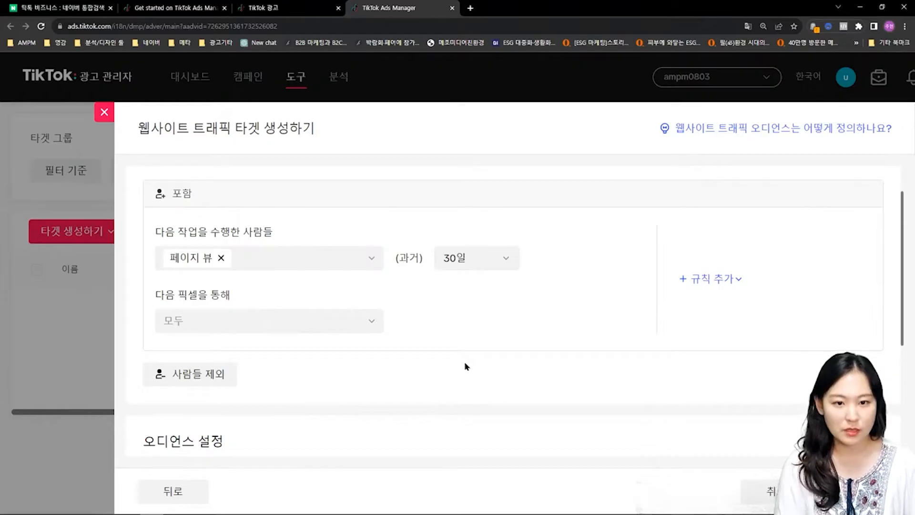
pyautogui.click(103, 113)
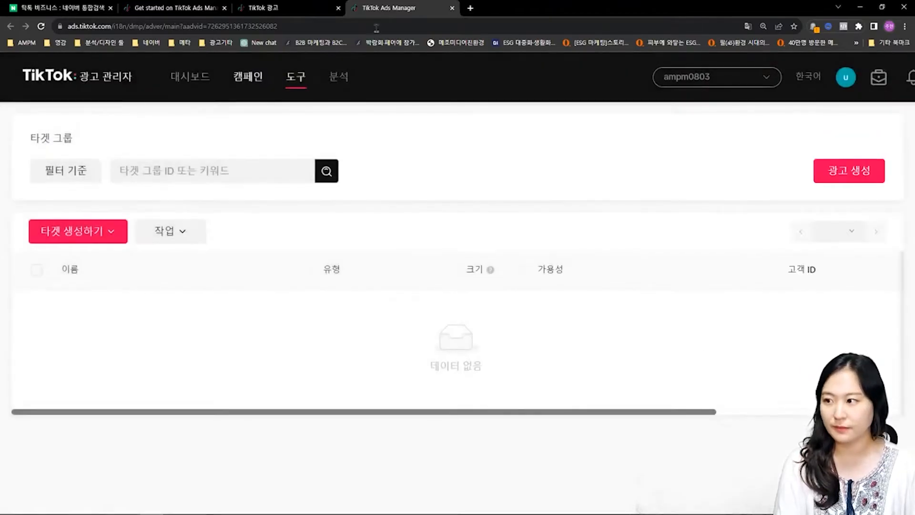
# Close the audience manager page and examine the 관심사 (interest) categories in the ad group's 관심사 및 행동 targeting.
pyautogui.click(452, 9)
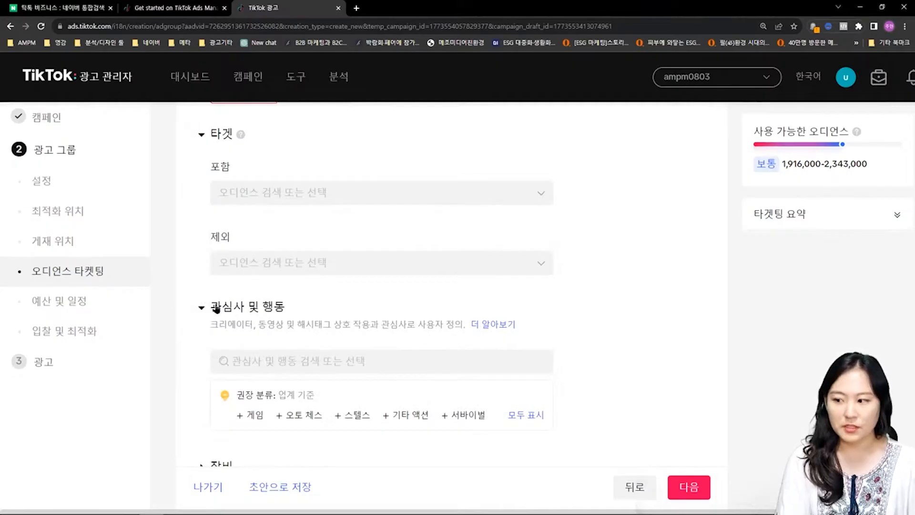
pyautogui.scroll(-1, 625, 353)
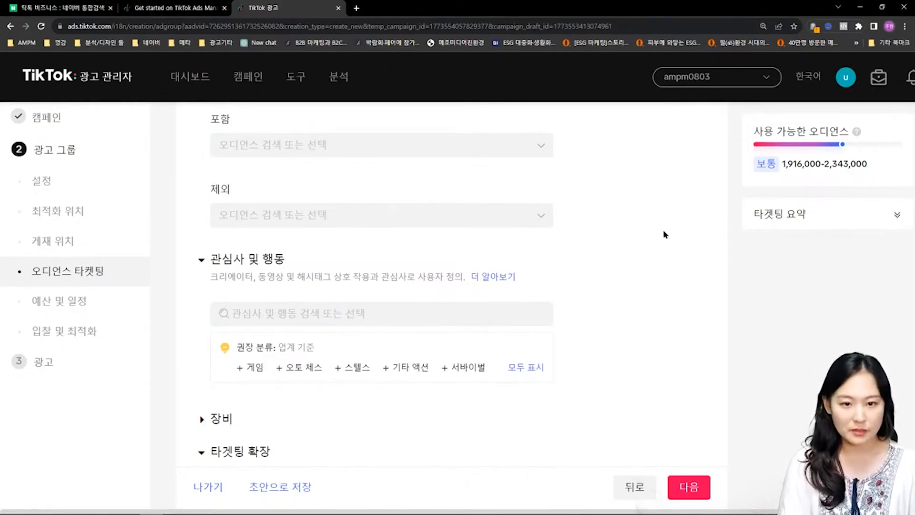
pyautogui.scroll(-2, 596, 283)
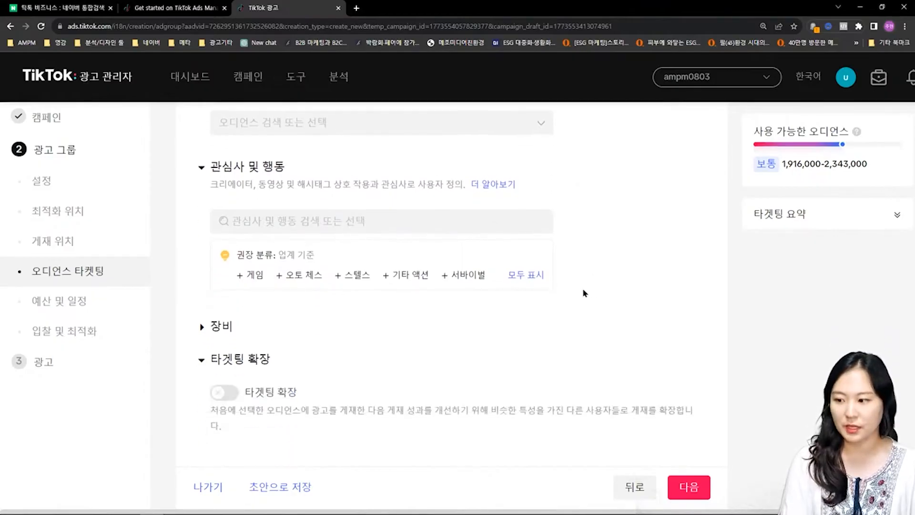
pyautogui.click(297, 227)
pyautogui.scroll(-5, 378, 296)
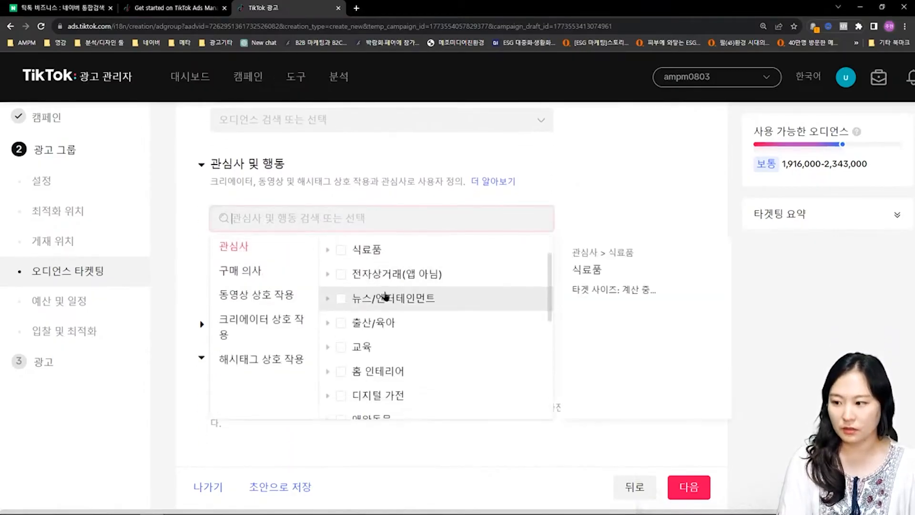
pyautogui.scroll(-3, 412, 281)
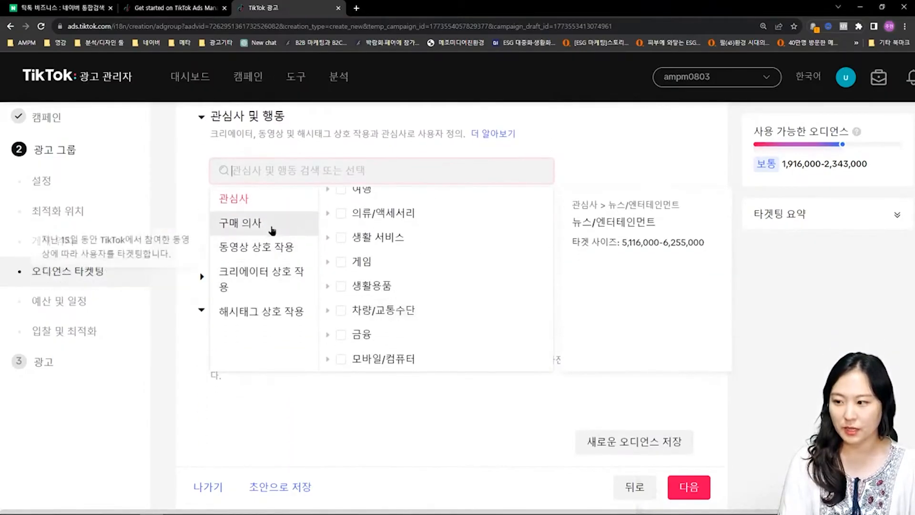
# Review the 구매 의사 (purchase intent), video, creator and hashtag interaction categories, and close the list without selecting any.
pyautogui.click(253, 223)
pyautogui.scroll(3, 414, 271)
pyautogui.scroll(3, 413, 271)
pyautogui.click(284, 250)
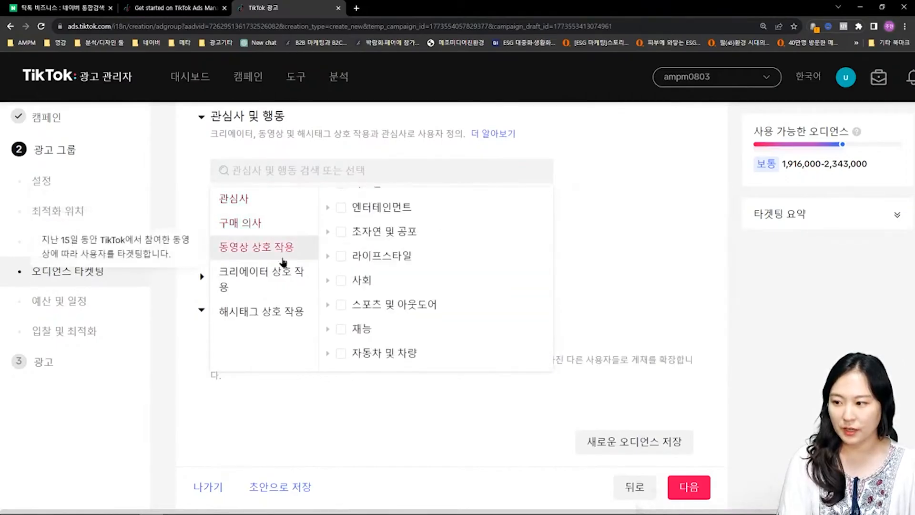
pyautogui.click(281, 279)
pyautogui.click(282, 309)
pyautogui.click(256, 246)
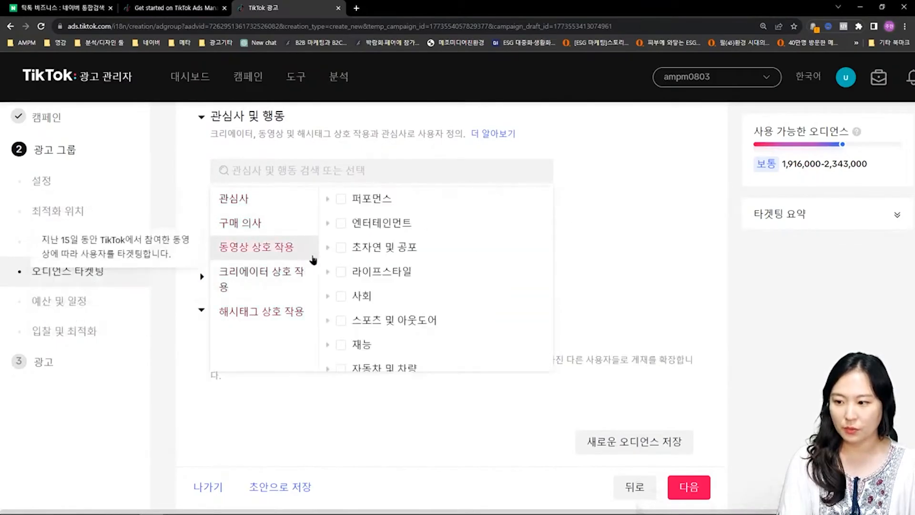
pyautogui.click(631, 291)
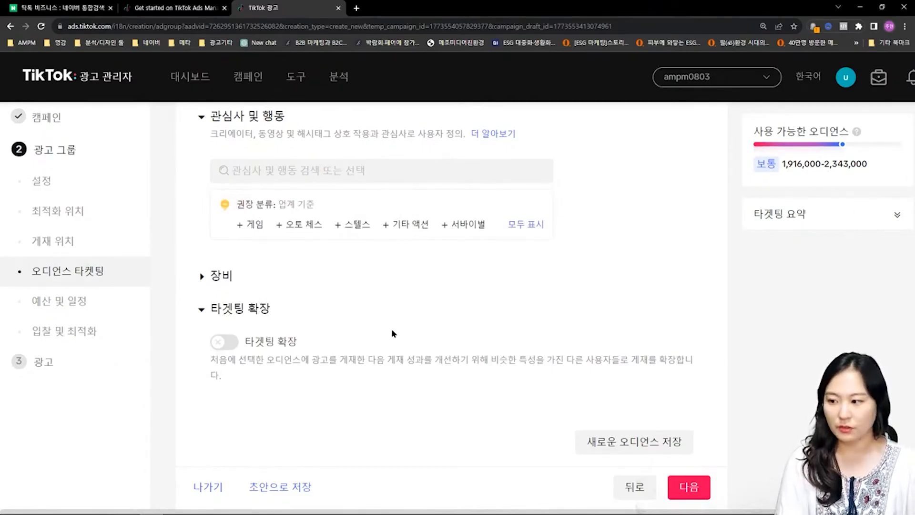
# Schedule the ad group for specific times, 화 (Tuesday) 07:00–22:00 and 수 (Wednesday) 04:30–22:00, and continue to the ad setup.
pyautogui.scroll(-2, 391, 327)
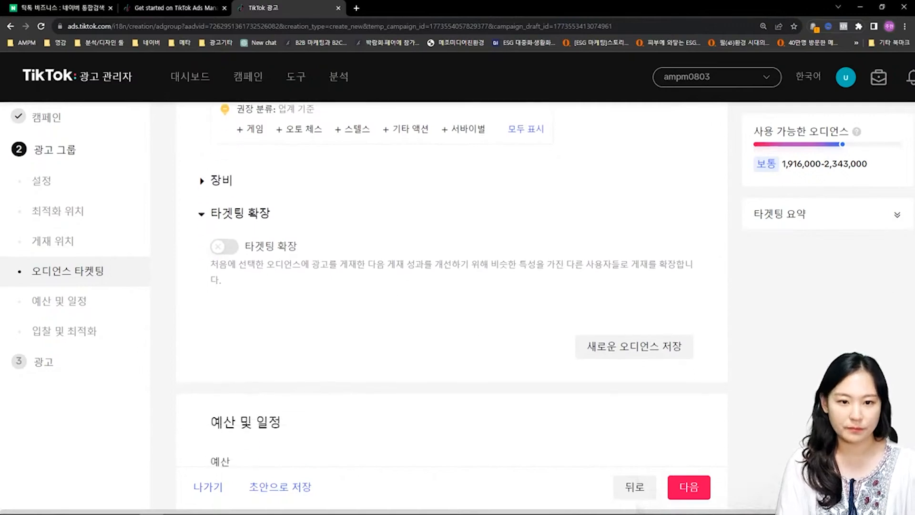
pyautogui.scroll(-6, 556, 393)
pyautogui.scroll(1, 555, 393)
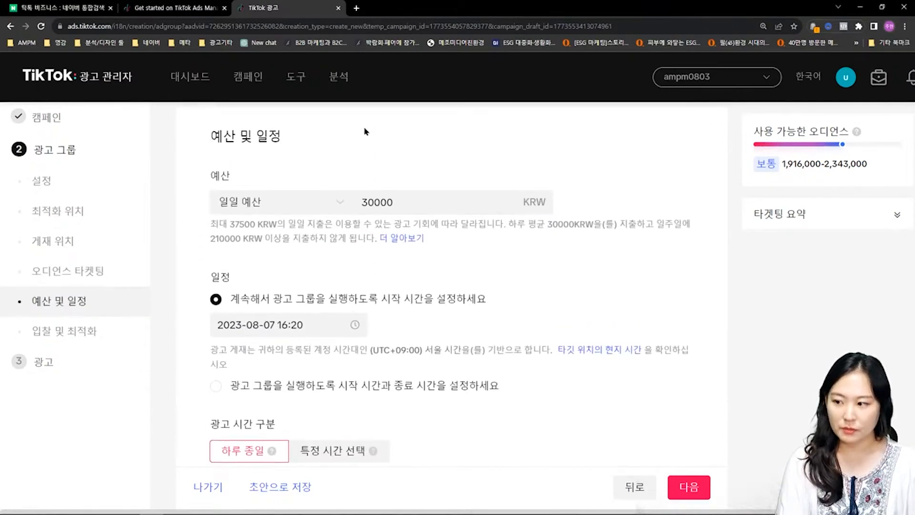
pyautogui.scroll(-2, 410, 341)
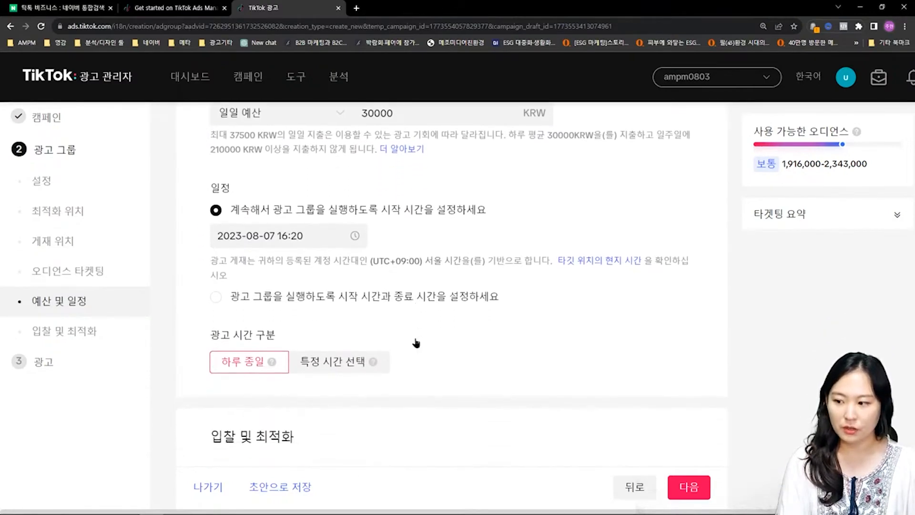
pyautogui.click(320, 361)
pyautogui.scroll(-4, 416, 335)
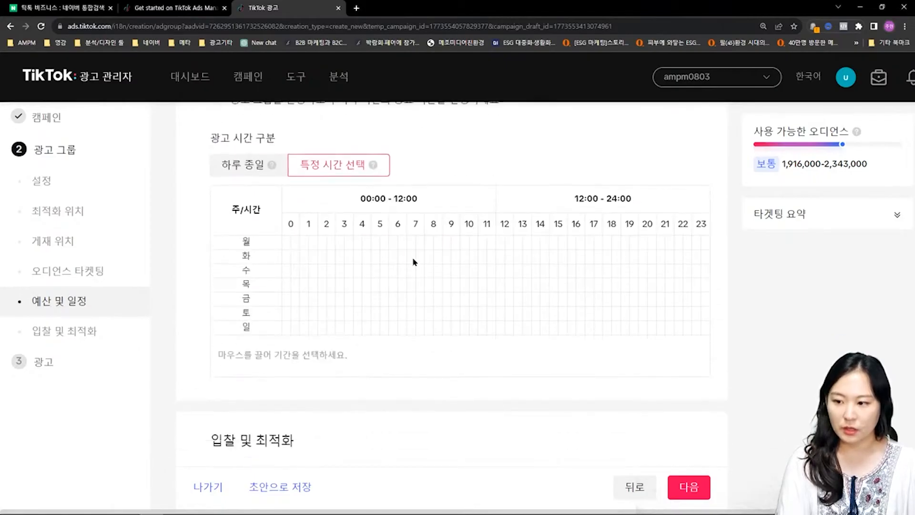
pyautogui.moveTo(414, 262); pyautogui.dragTo(670, 259)
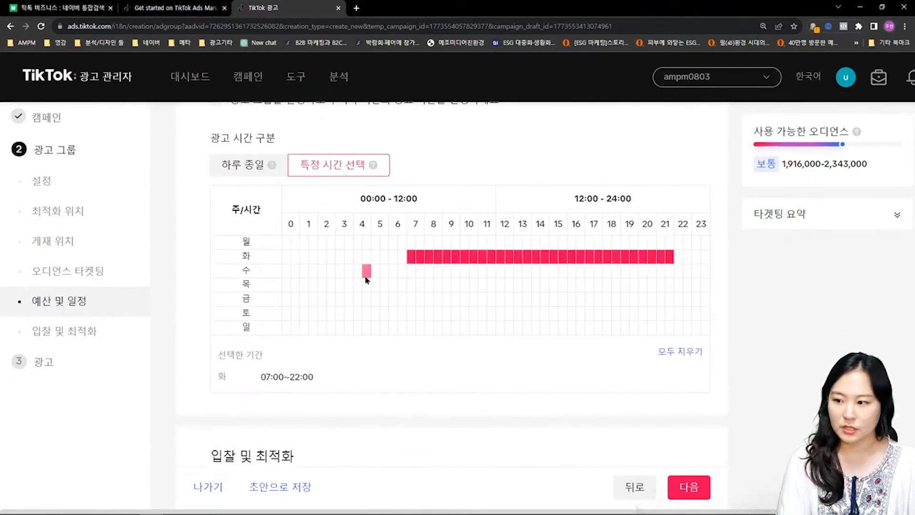
pyautogui.moveTo(366, 278); pyautogui.dragTo(672, 271)
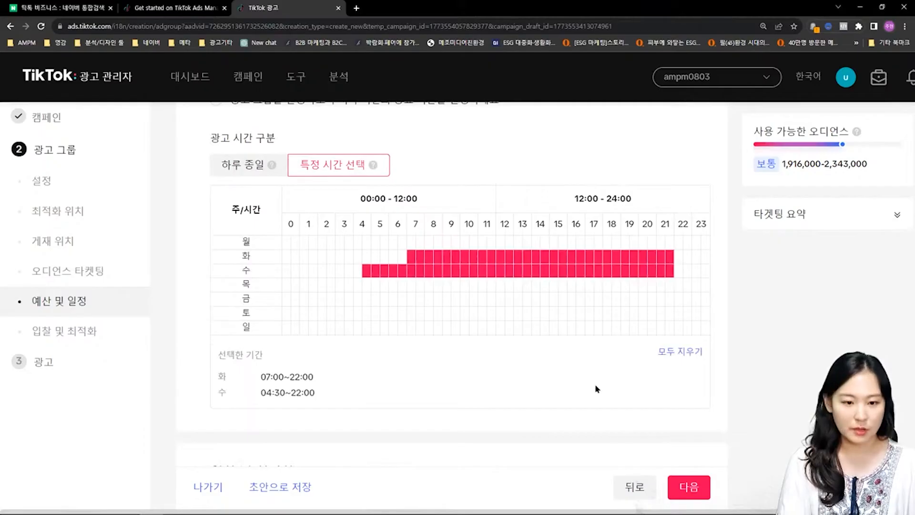
pyautogui.scroll(-6, 462, 347)
pyautogui.click(686, 486)
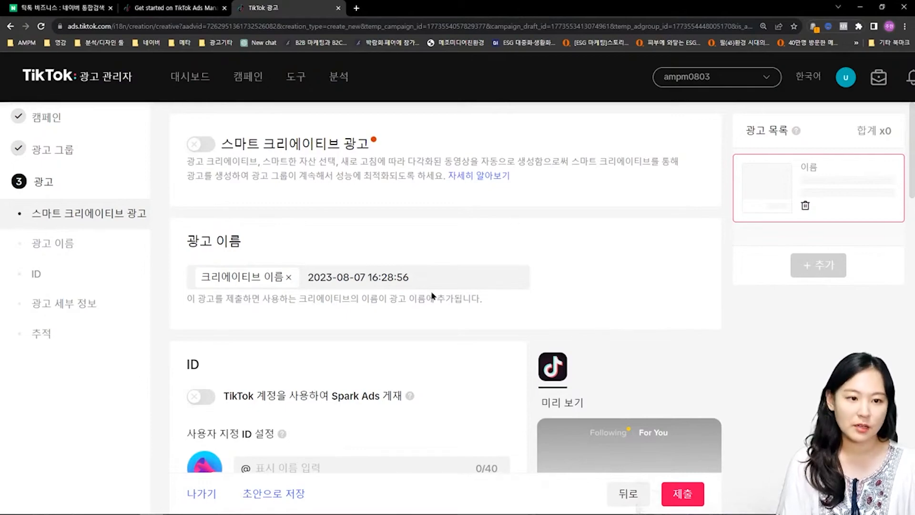
# Review the ad's video creation options and video upload requirements, including the vertical 9:16 ratio, and leave both without adding a video.
pyautogui.scroll(-7, 433, 295)
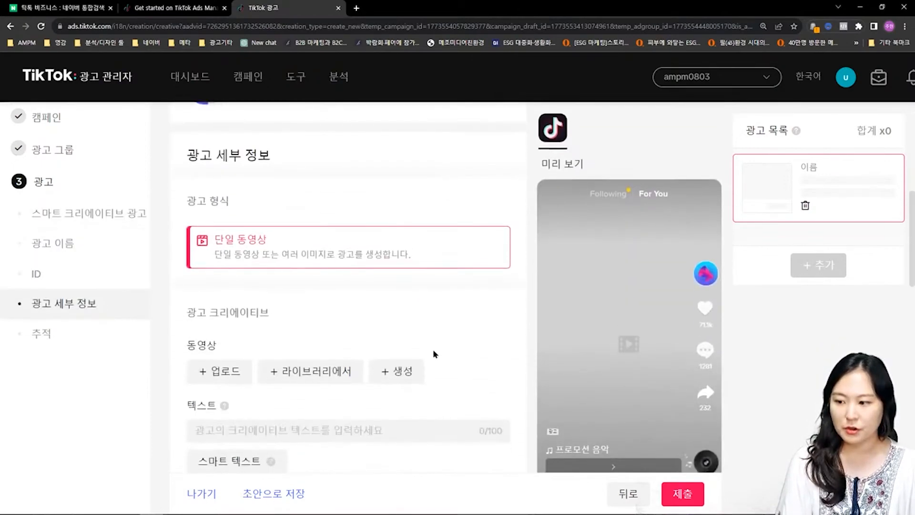
pyautogui.click(408, 370)
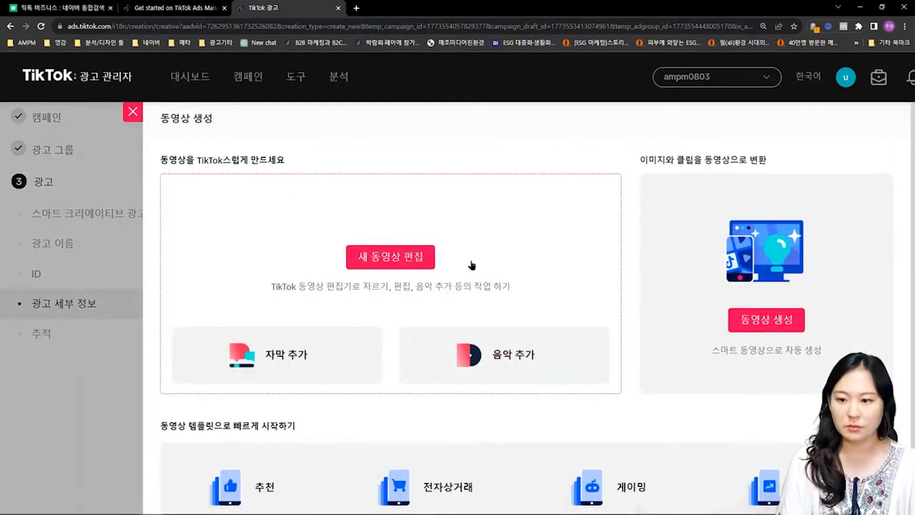
pyautogui.click(133, 113)
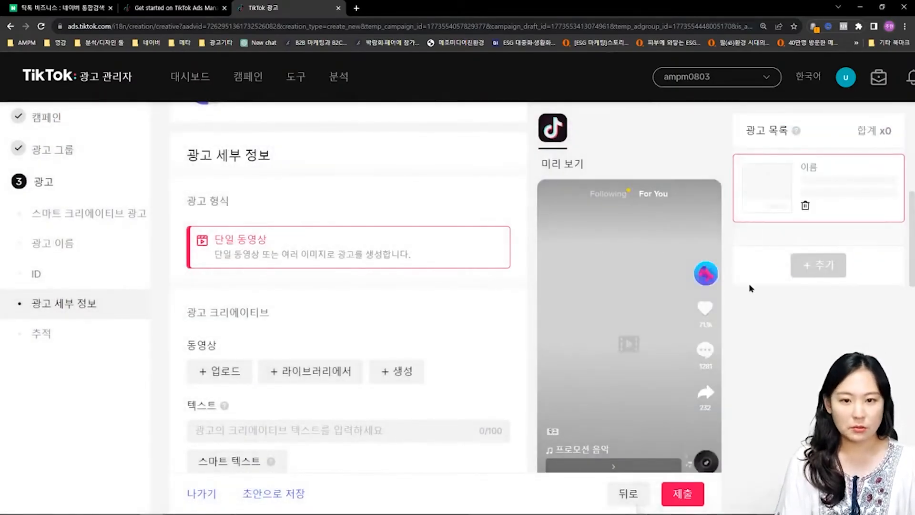
pyautogui.click(243, 377)
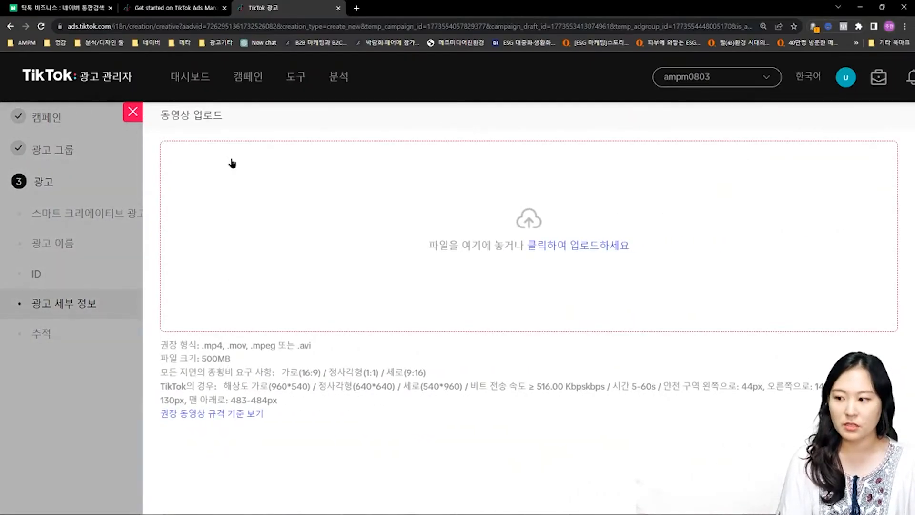
pyautogui.moveTo(391, 373); pyautogui.dragTo(430, 375)
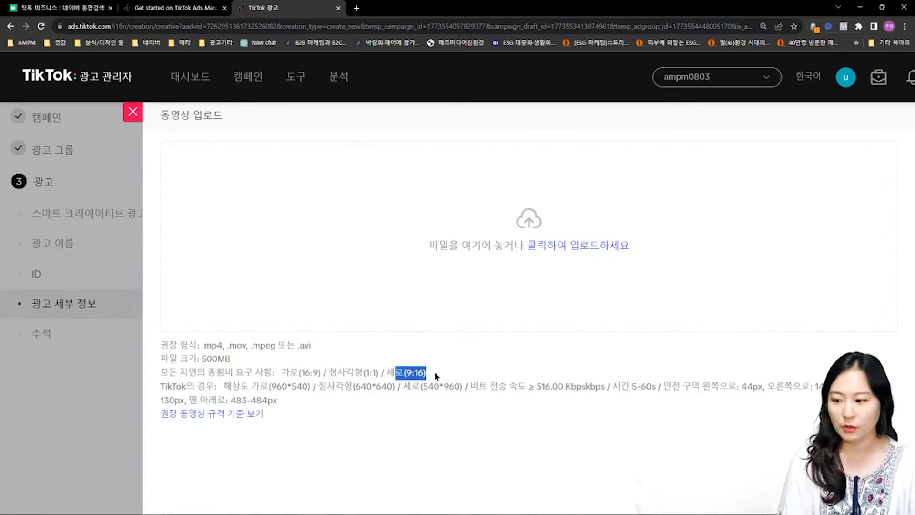
pyautogui.click(130, 118)
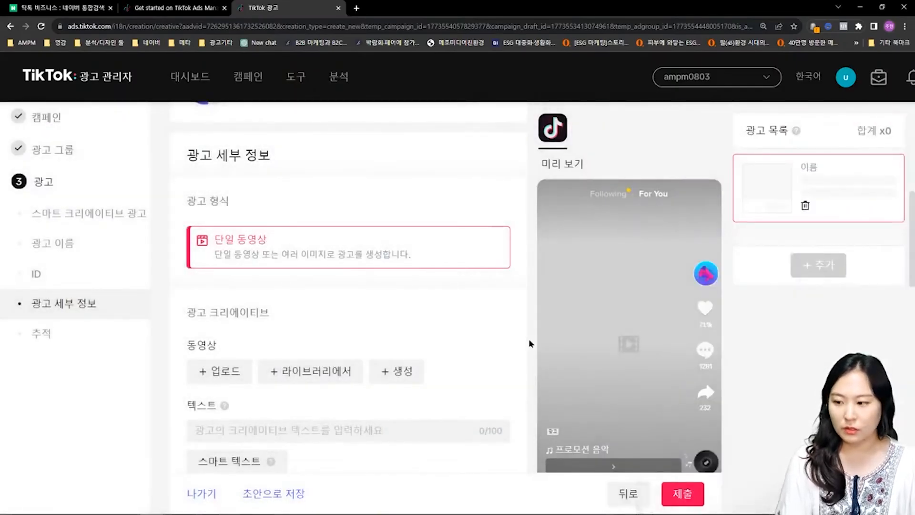
# Turn on Spark Ads to view the TikTok account options, and turn it back off in favour of 사용자 지정 ID 설정 (custom identity).
pyautogui.scroll(3, 472, 344)
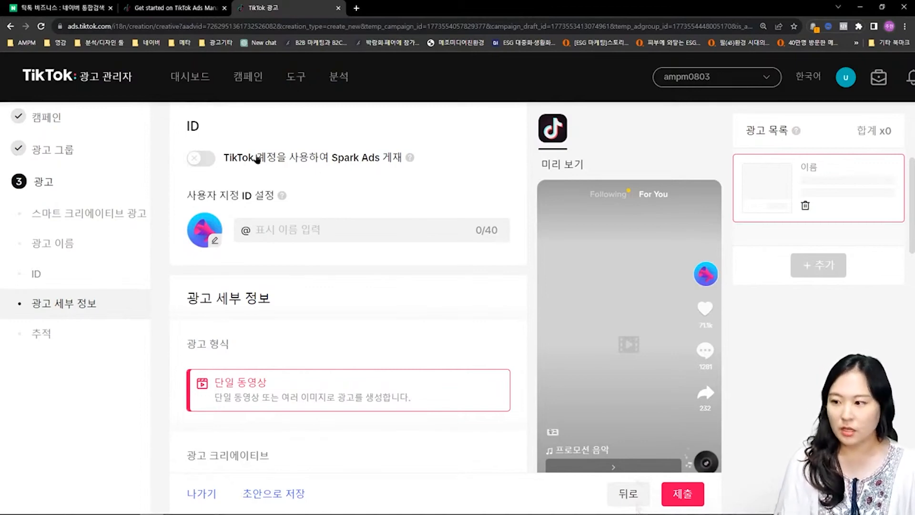
pyautogui.click(198, 158)
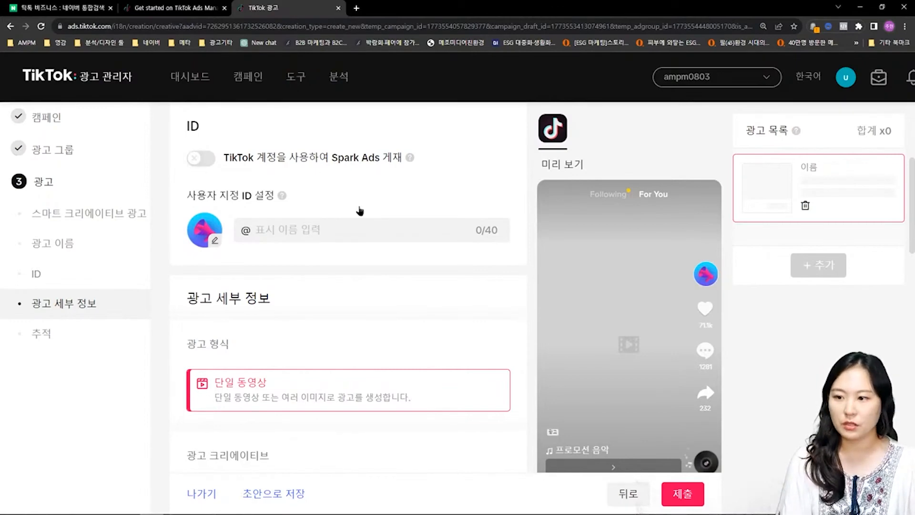
pyautogui.click(365, 224)
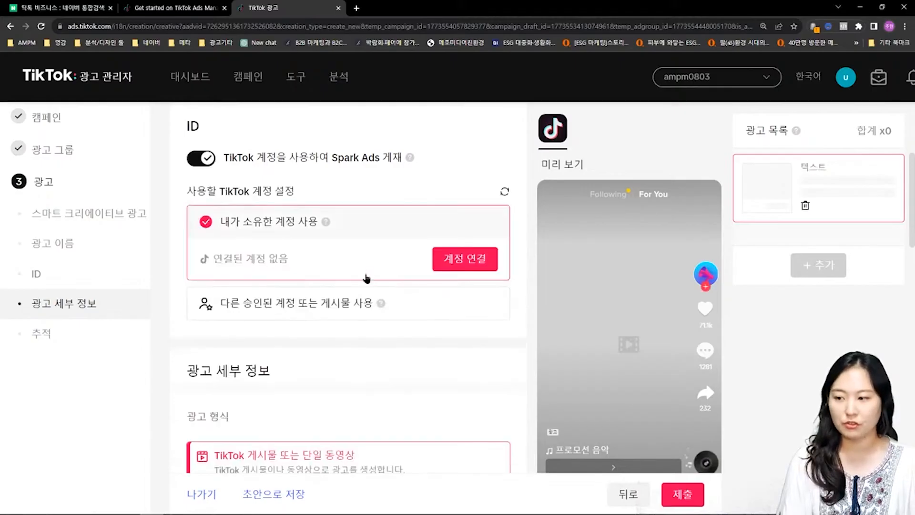
pyautogui.click(206, 159)
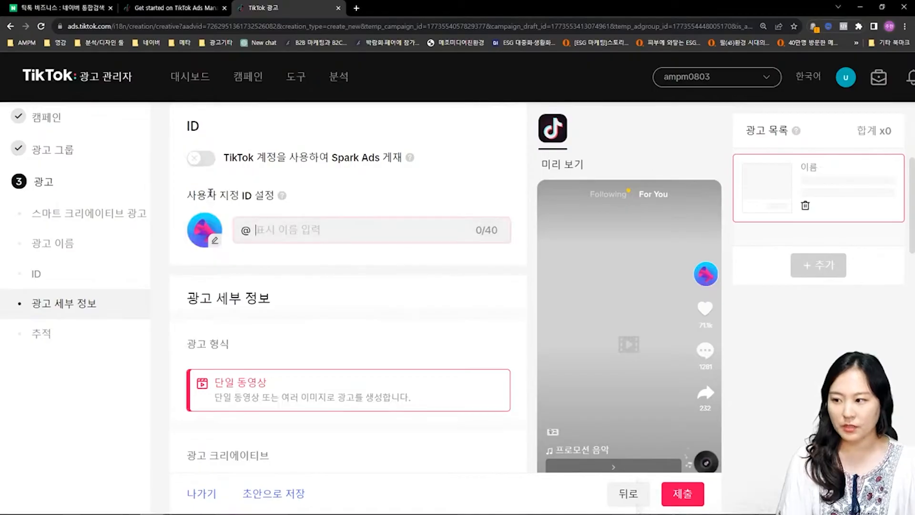
pyautogui.moveTo(210, 193); pyautogui.dragTo(312, 248)
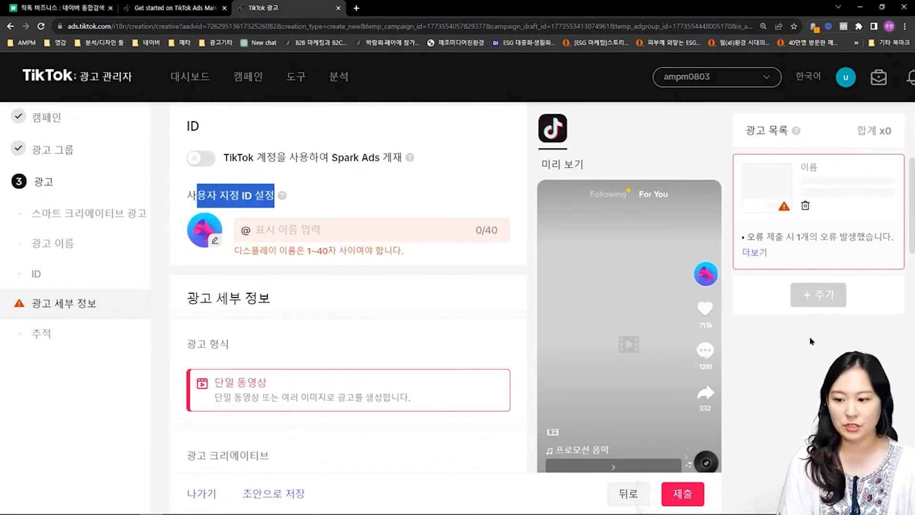
# Review the ad's remaining settings, from the call to action and interactive add-ons to the destination page.
pyautogui.scroll(-5, 683, 382)
pyautogui.scroll(-6, 545, 357)
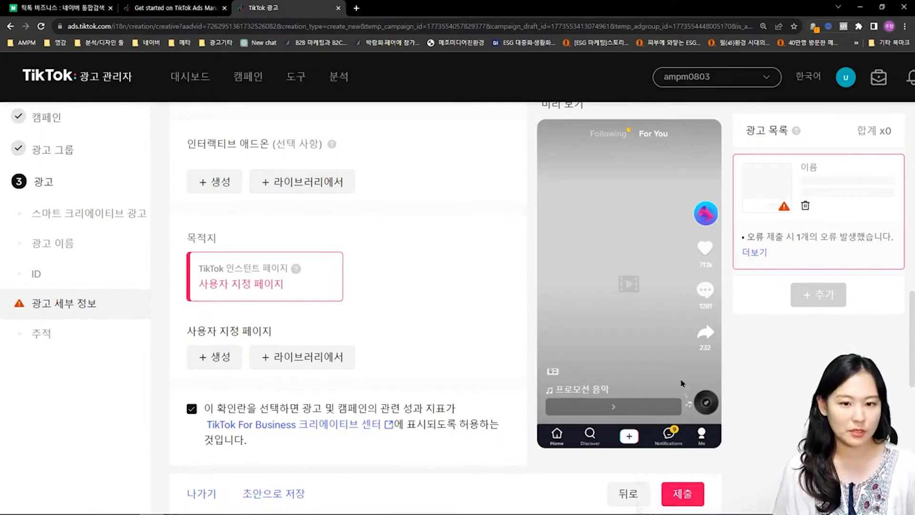
pyautogui.scroll(1, 535, 223)
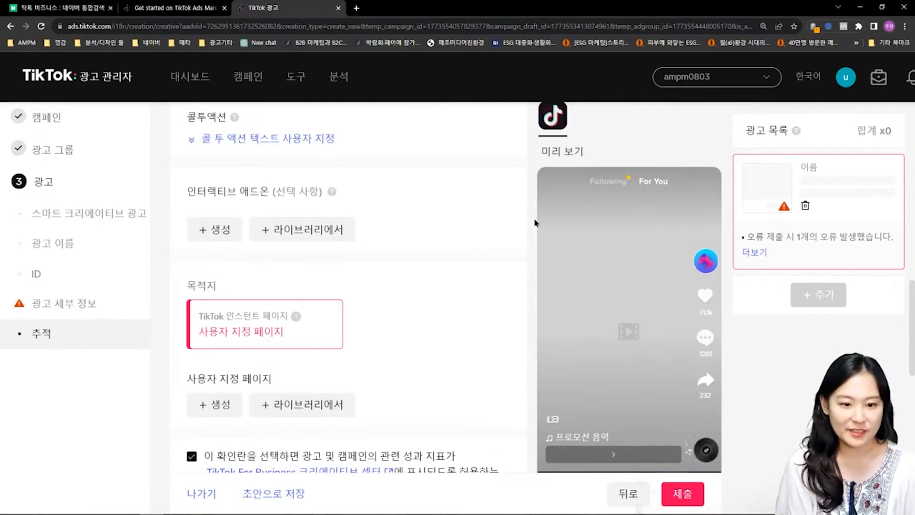